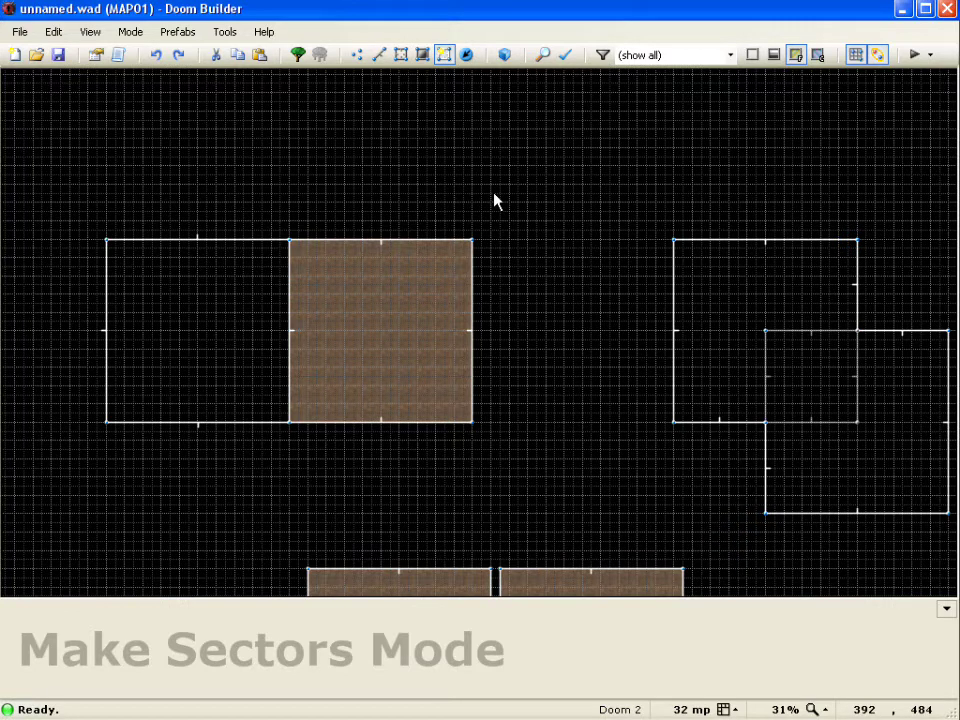
# Switch to Map Analysis Mode from the Mode menu to show the error checks.
pyautogui.click(136, 40)
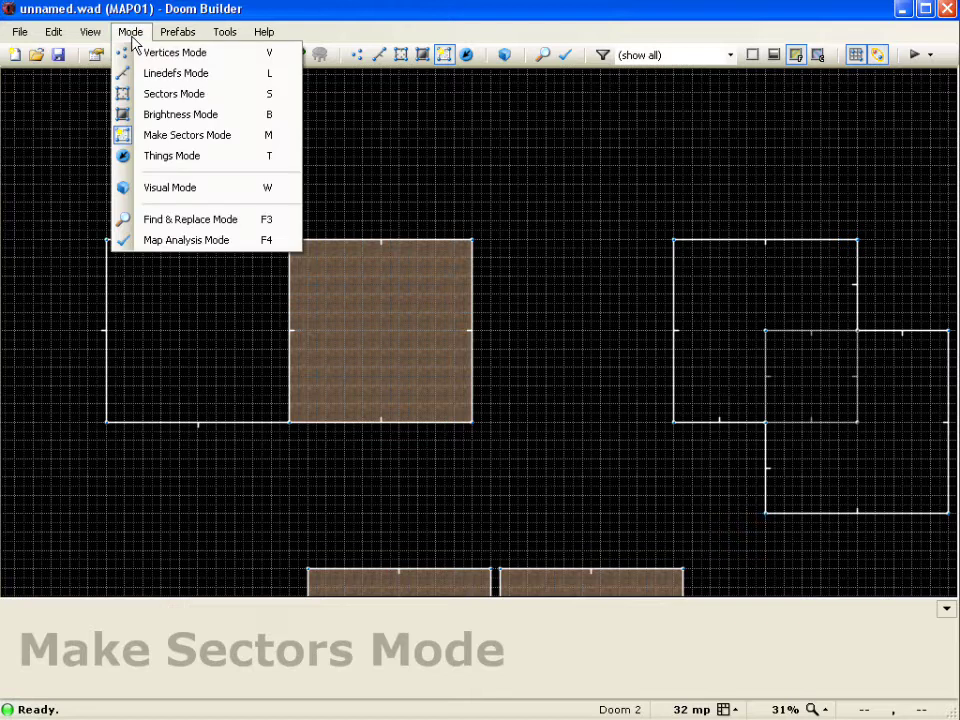
pyautogui.click(197, 250)
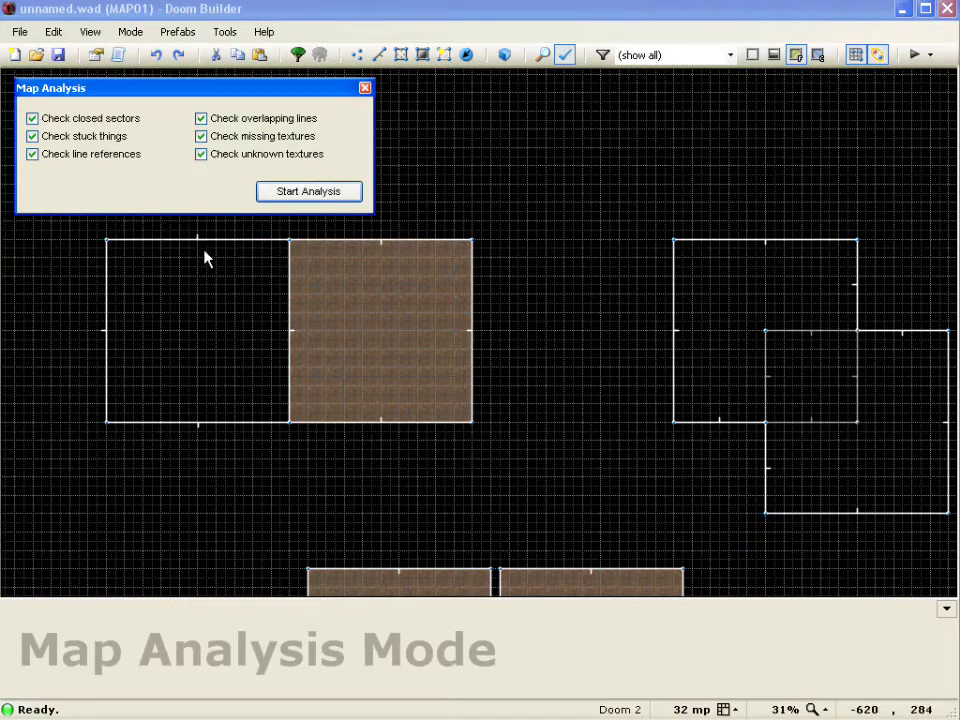
# Run the analysis and view the 'Sector 1 is not closed' and 'Sector 3 is not closed' errors on the map.
pyautogui.click(347, 195)
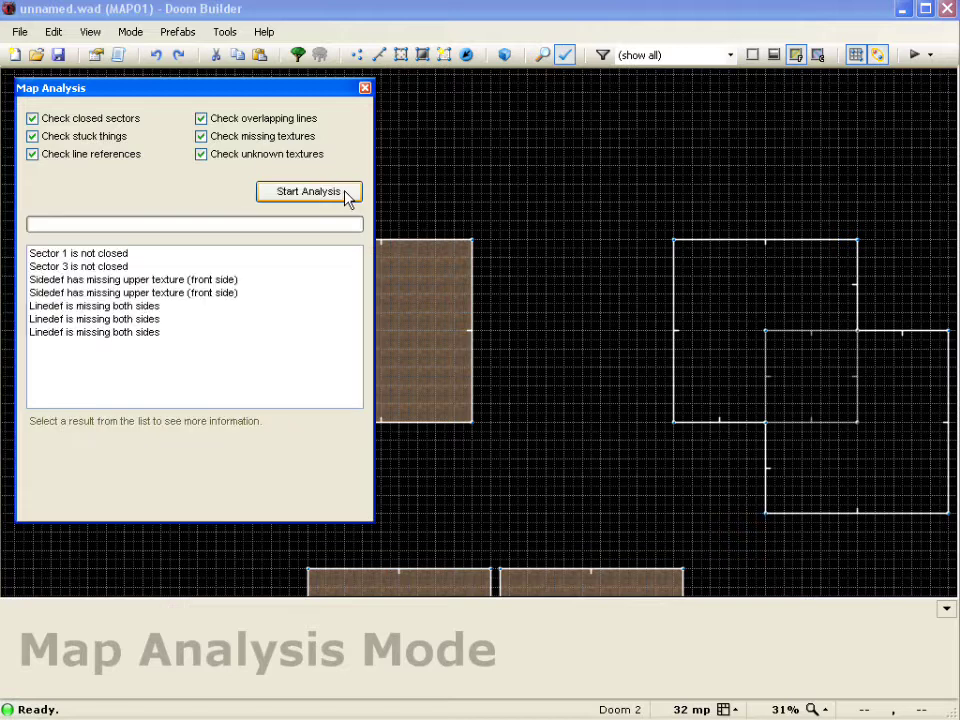
pyautogui.click(84, 255)
pyautogui.click(88, 268)
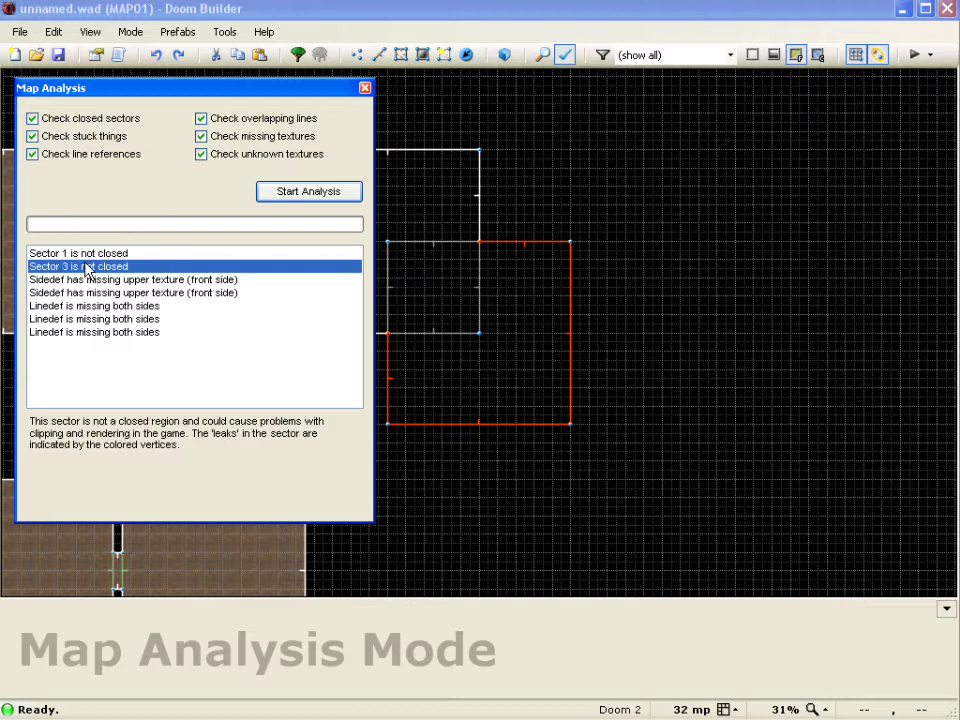
pyautogui.click(86, 256)
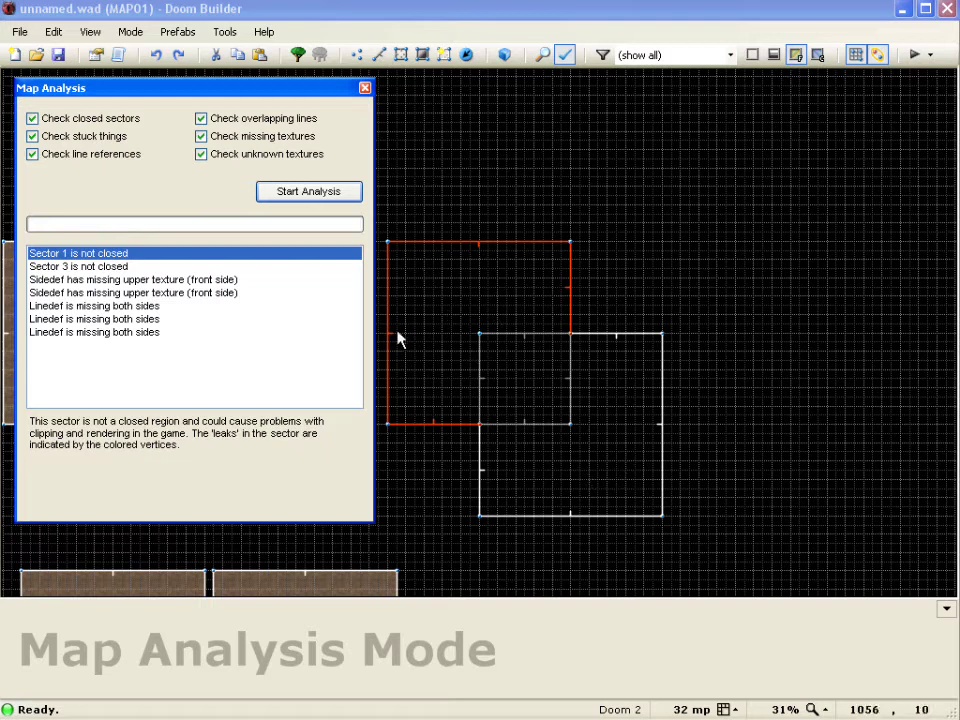
pyautogui.click(116, 267)
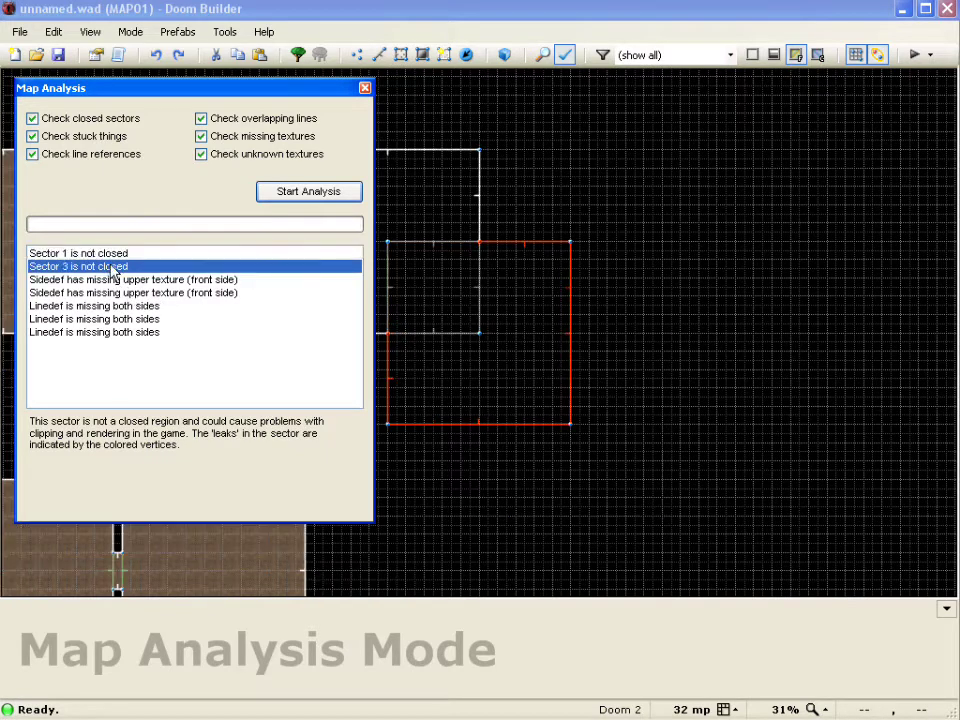
pyautogui.click(118, 254)
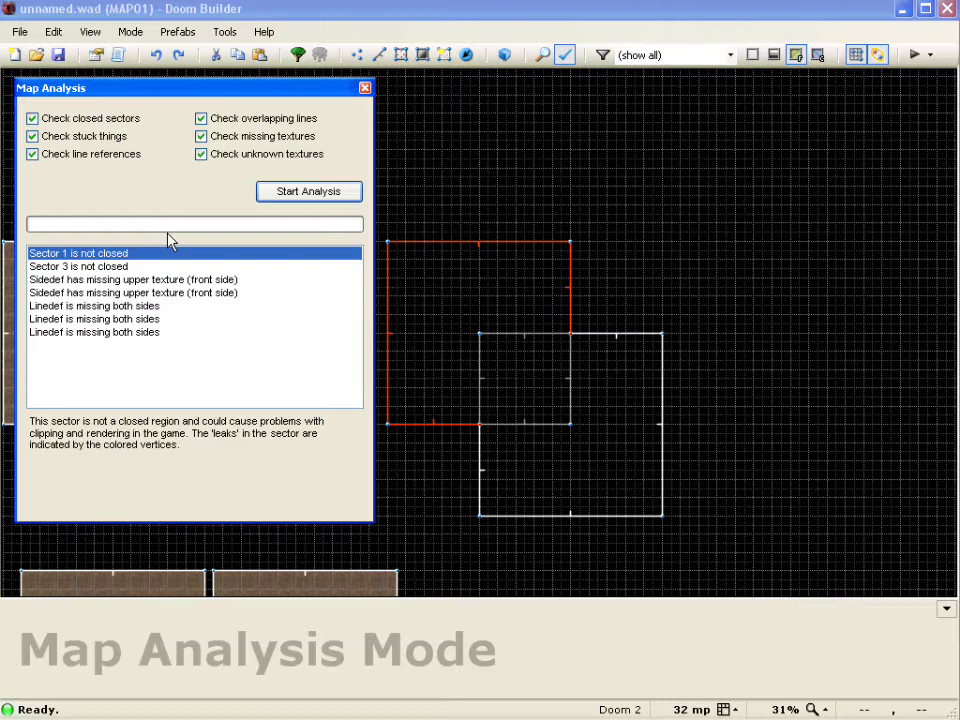
# Close the Map Analysis dialog to return to Make Sectors Mode.
pyautogui.click(365, 88)
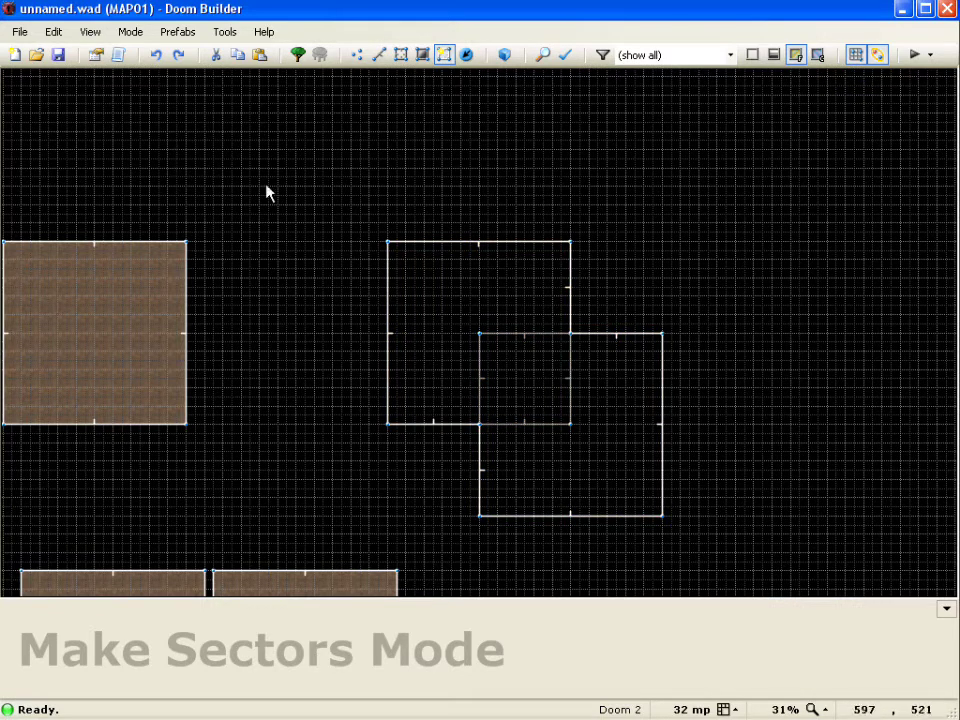
# In Linedefs Mode, inspect the sidedefs of the upper room's right line without changing them.
pyautogui.click(130, 32)
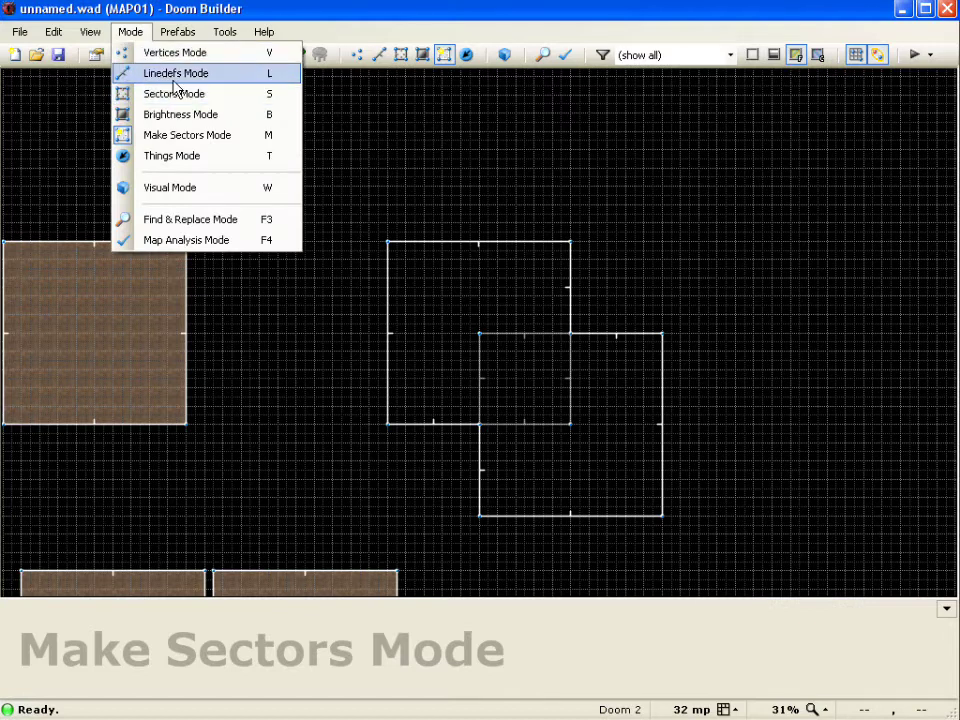
pyautogui.click(170, 78)
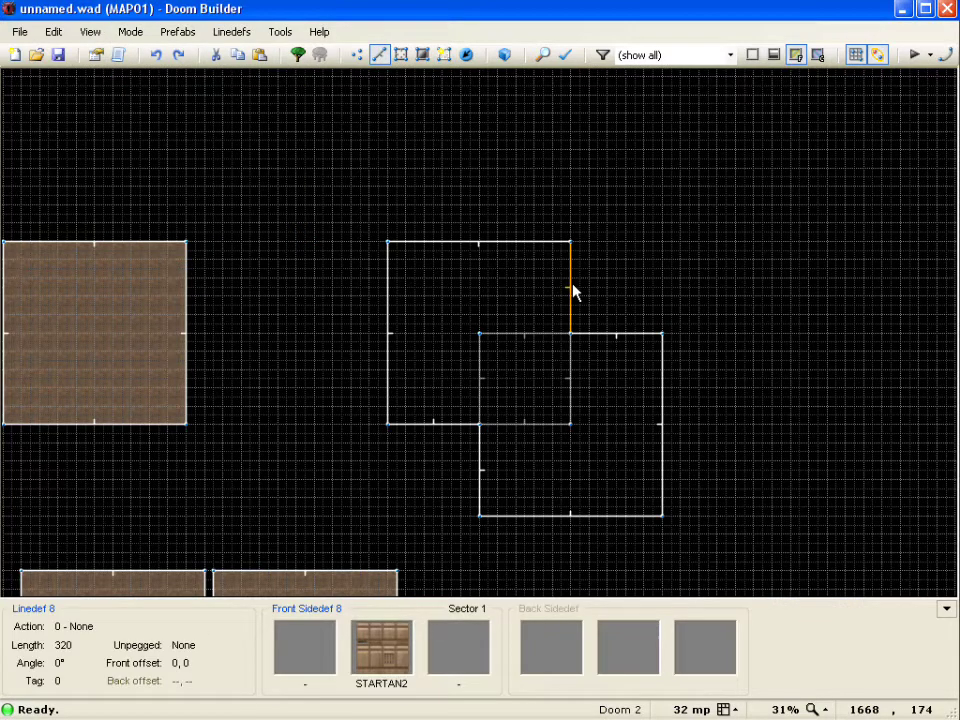
pyautogui.rightClick(573, 291)
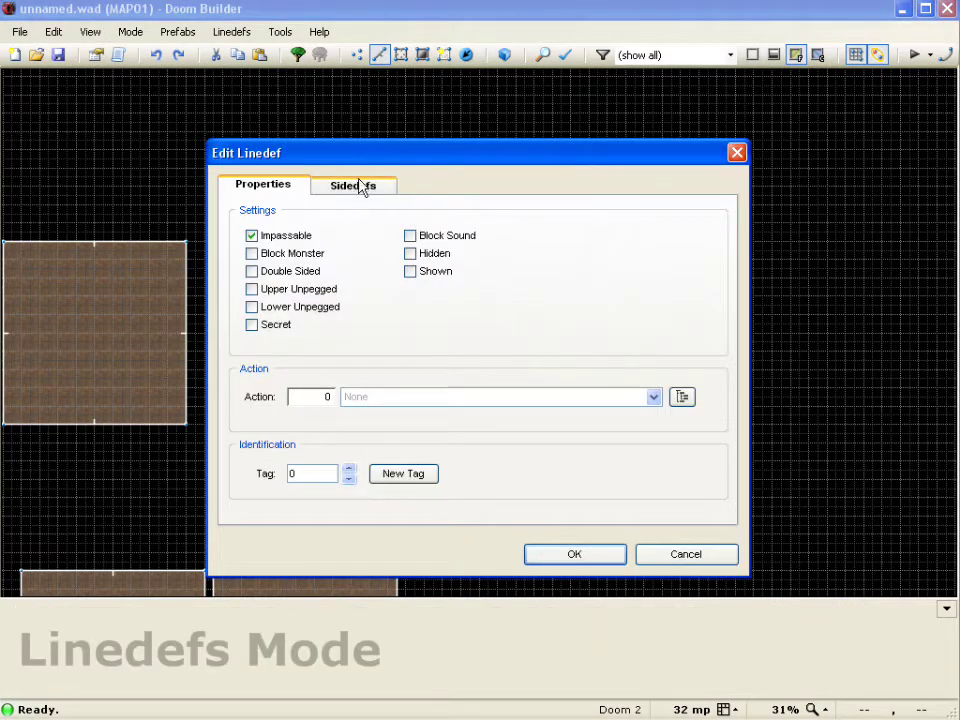
pyautogui.click(362, 190)
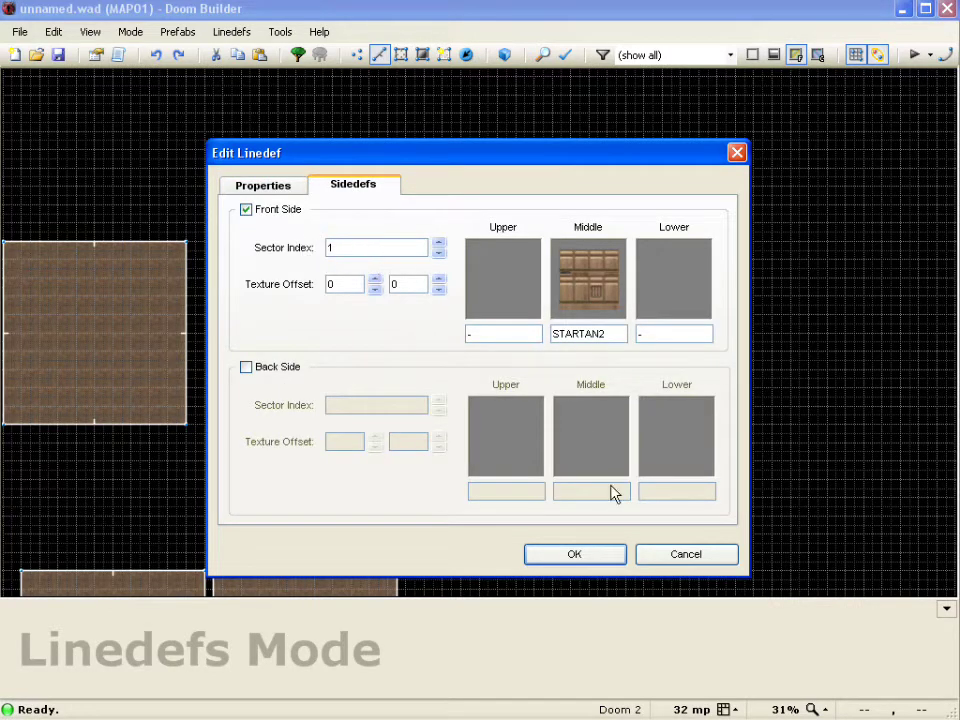
pyautogui.click(687, 558)
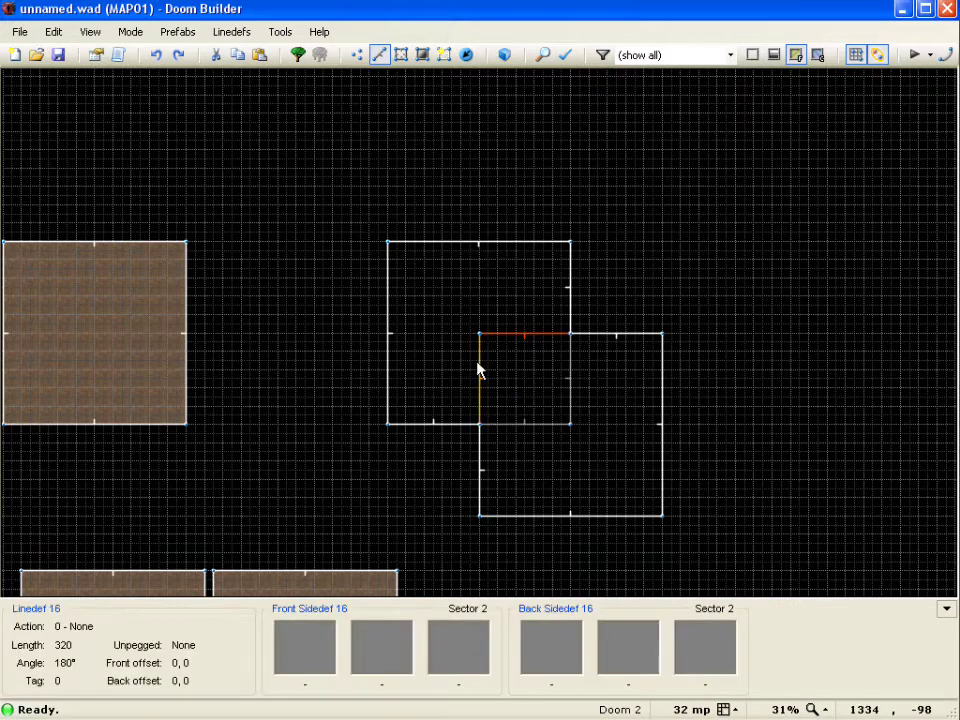
# Set Back Side Sector Index to 1 on the two inner overlap linedefs.
pyautogui.click(478, 369)
pyautogui.rightClick(518, 341)
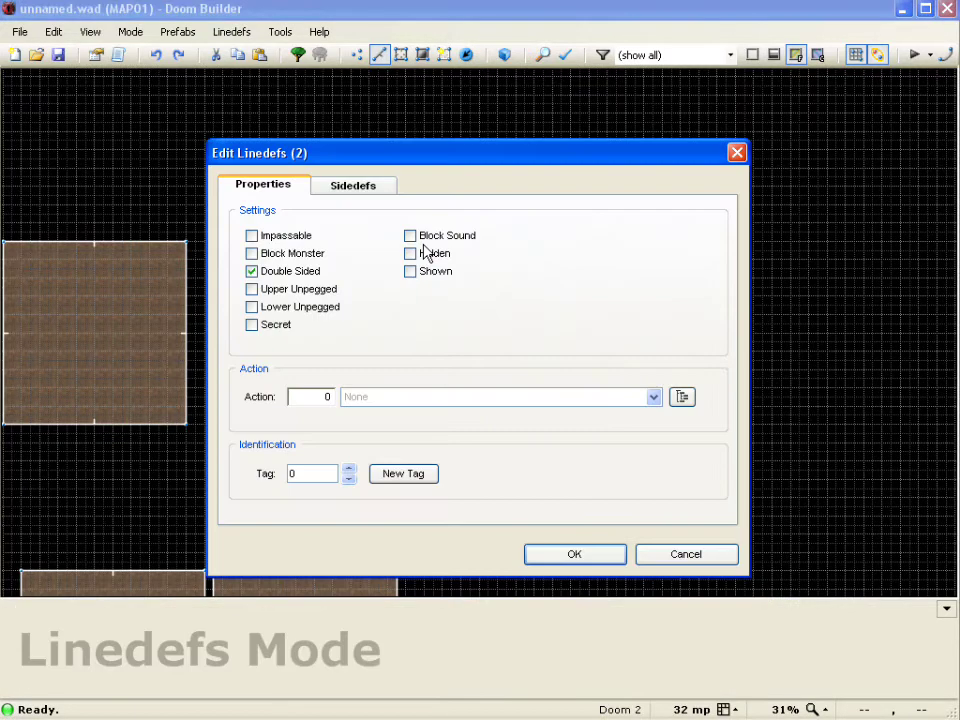
pyautogui.click(358, 190)
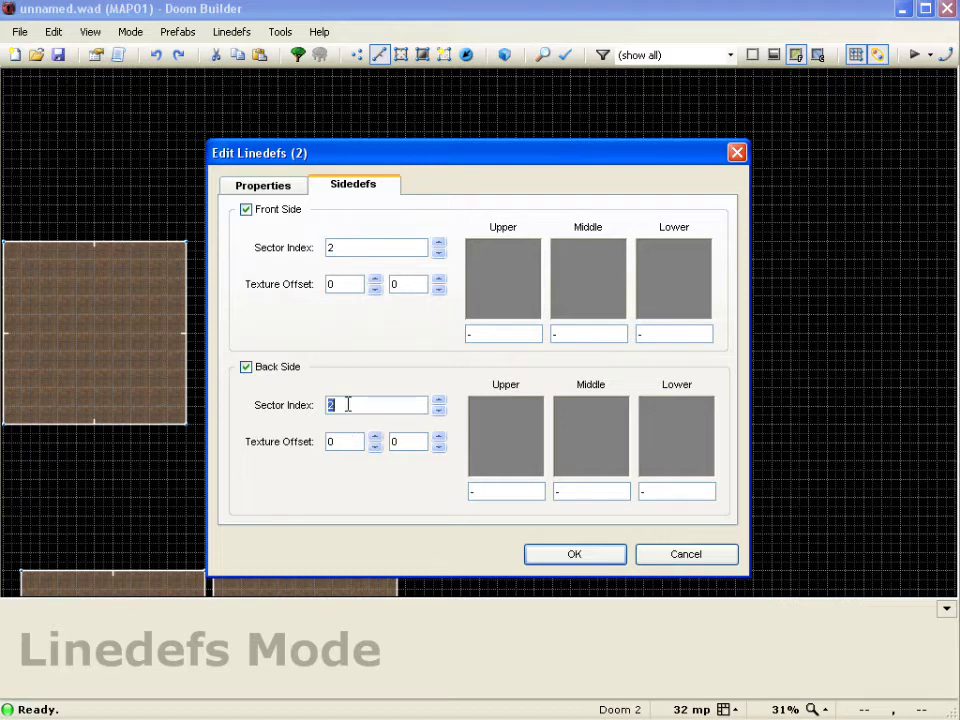
pyautogui.write('1')
pyautogui.click(575, 555)
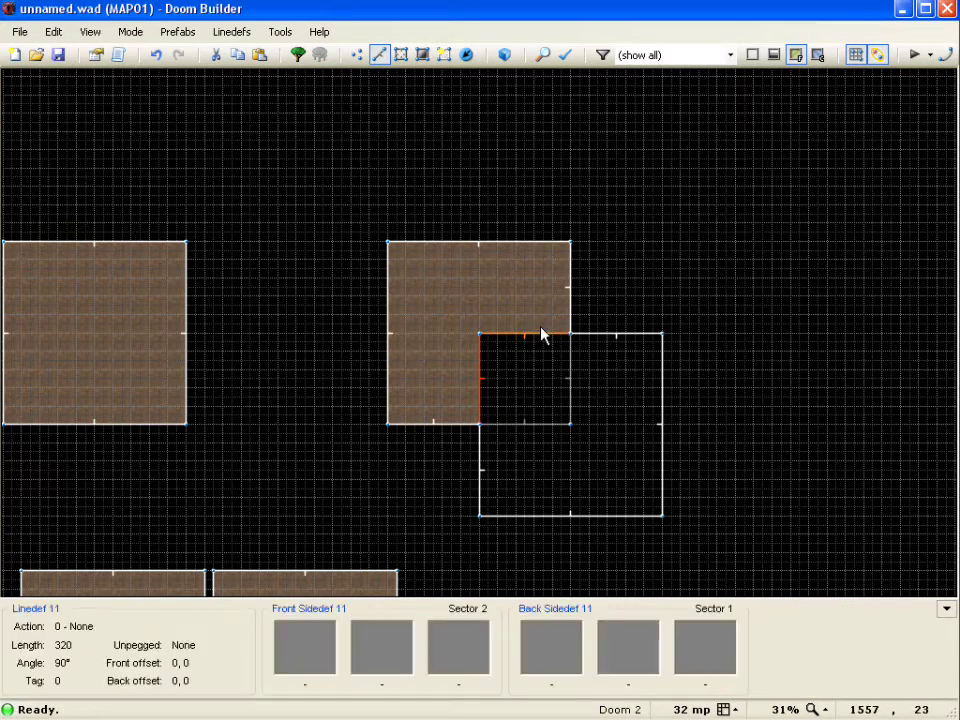
# Inspect the sidedefs of the lower-right room's right edge without changing them.
pyautogui.click(505, 360)
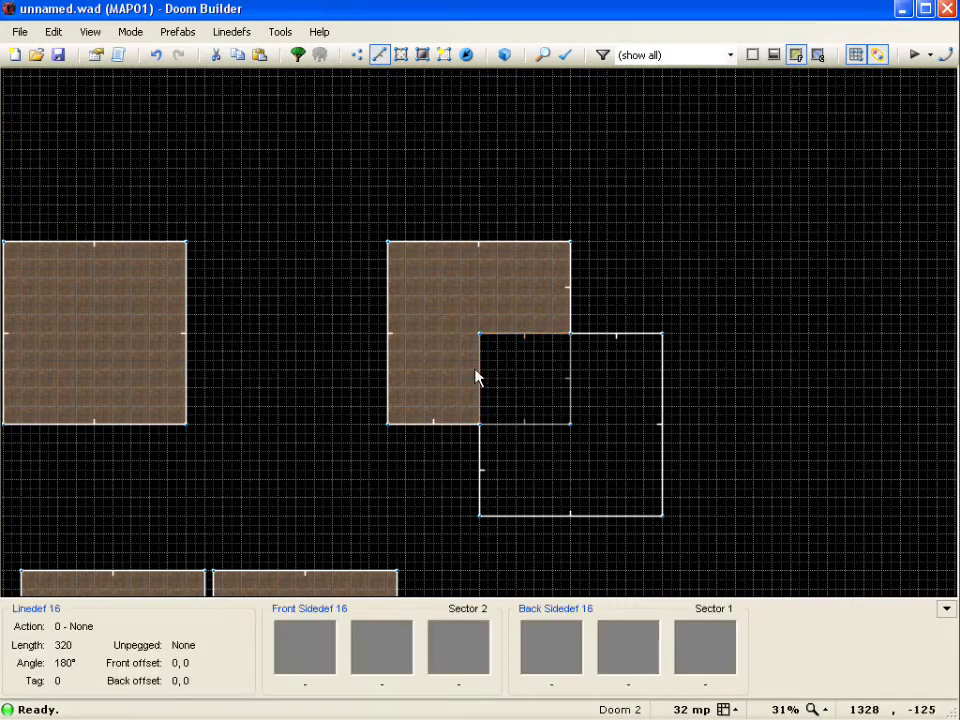
pyautogui.click(664, 403)
pyautogui.rightClick(667, 403)
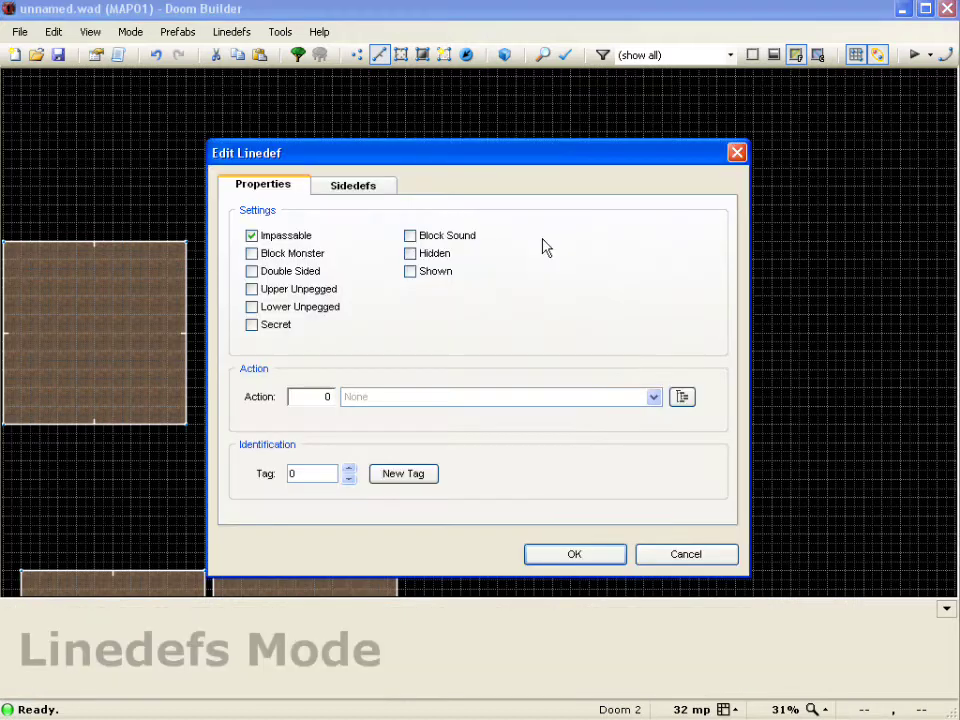
pyautogui.click(374, 192)
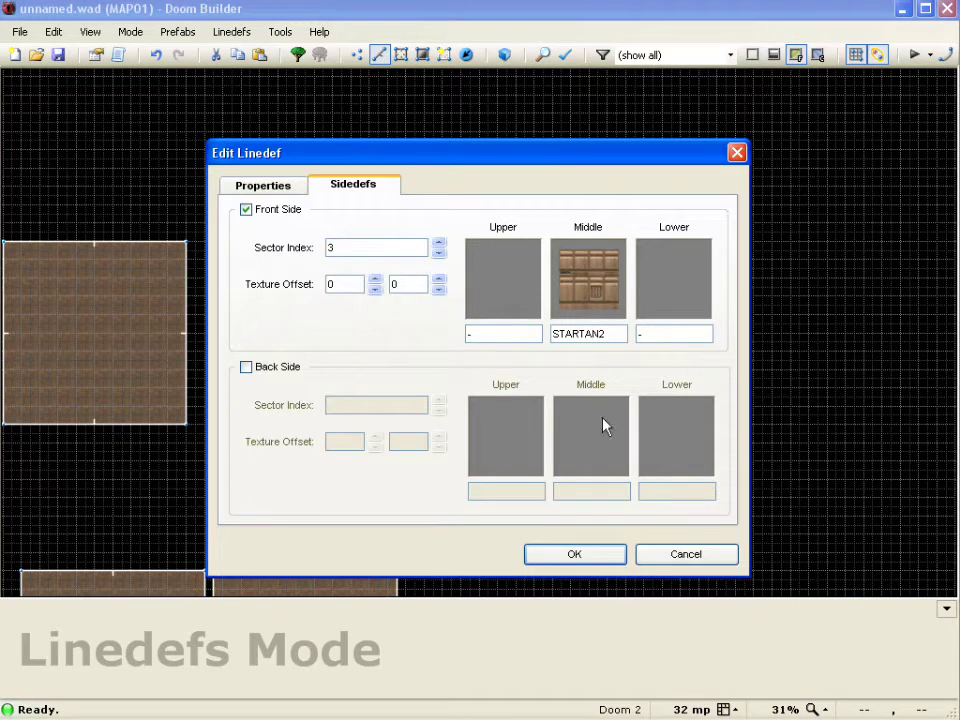
pyautogui.click(712, 558)
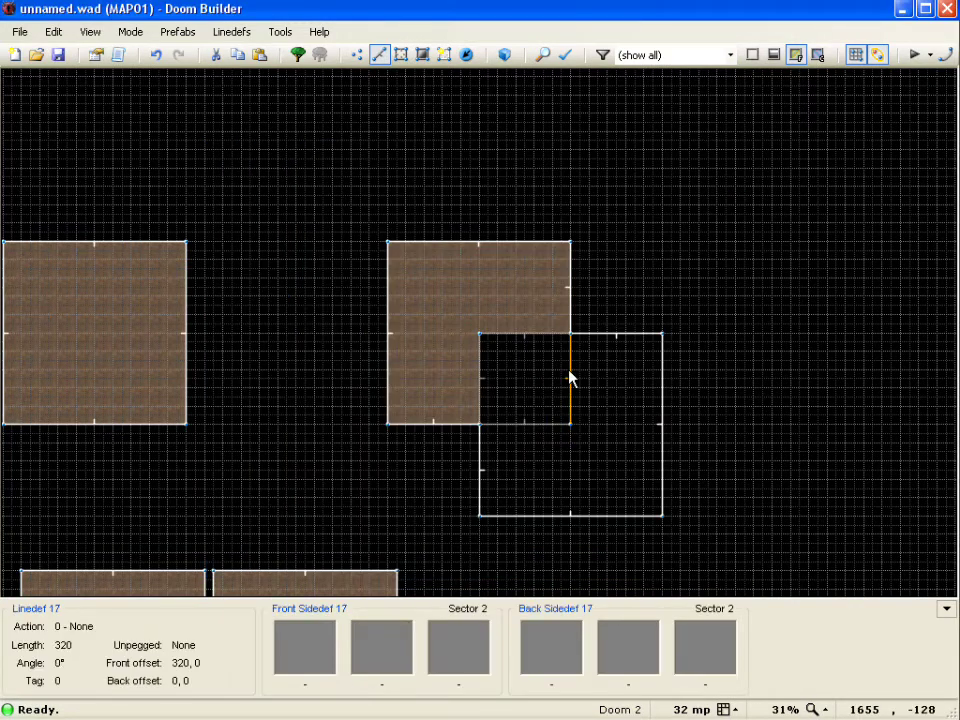
# Set Back Side Sector Index to 3 on linedefs 17 and 9 inside the overlap.
pyautogui.click(569, 378)
pyautogui.click(544, 426)
pyautogui.rightClick(572, 380)
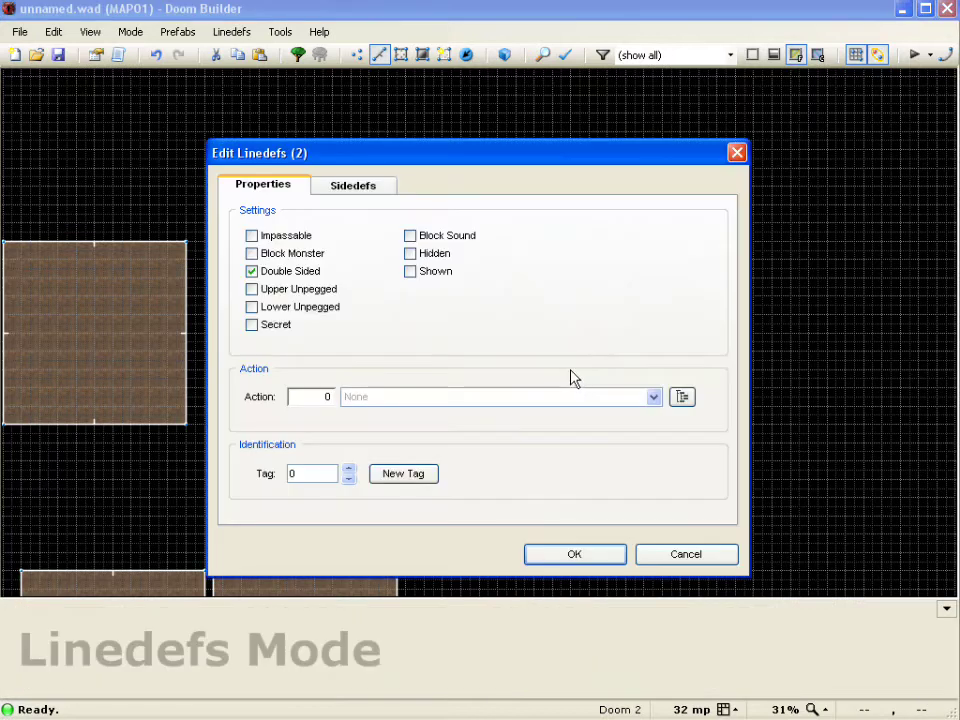
pyautogui.click(365, 190)
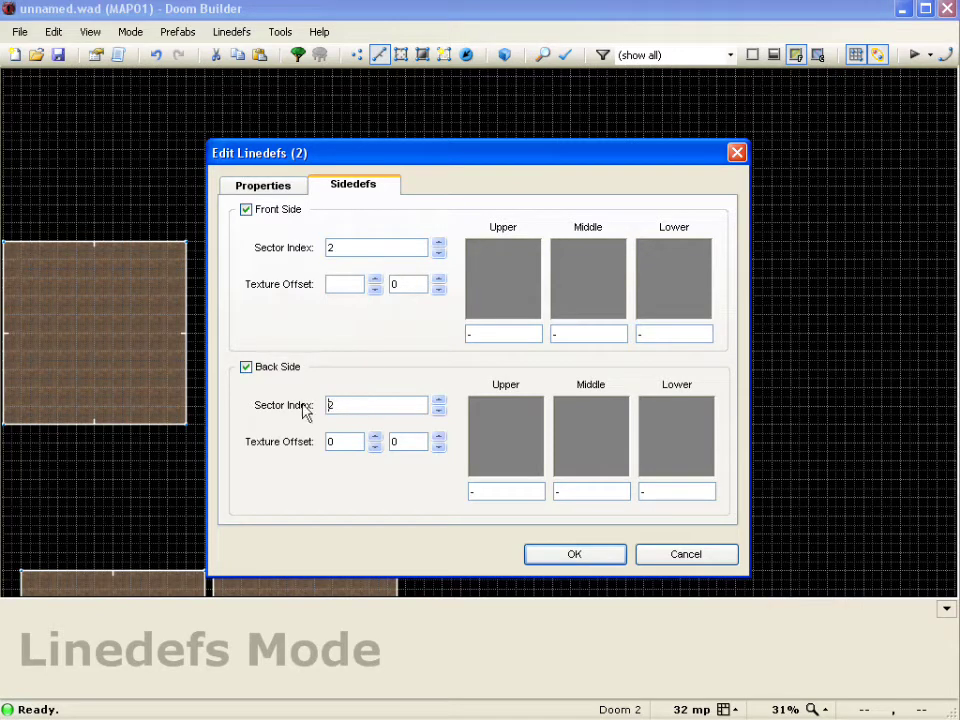
pyautogui.write('3')
pyautogui.click(575, 554)
pyautogui.click(560, 400)
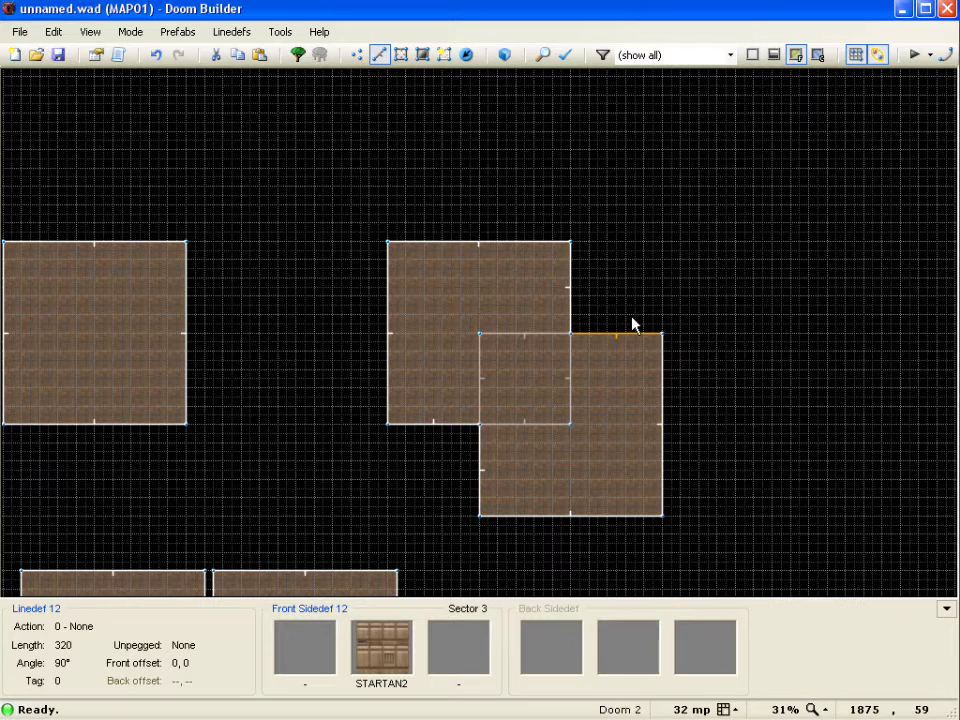
# Undo the sidedef edits and create sectors inside the upper and lower-right squares in Make Sectors Mode.
pyautogui.hotkey('ctrl', 'z')
pyautogui.hotkey('ctrl', 'z')
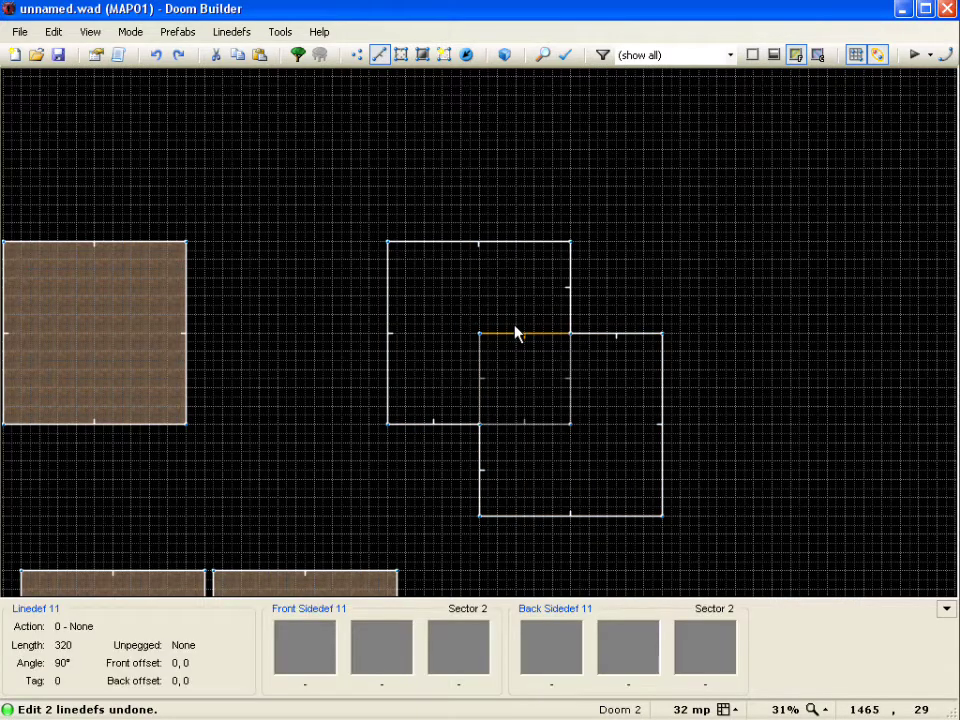
pyautogui.click(131, 33)
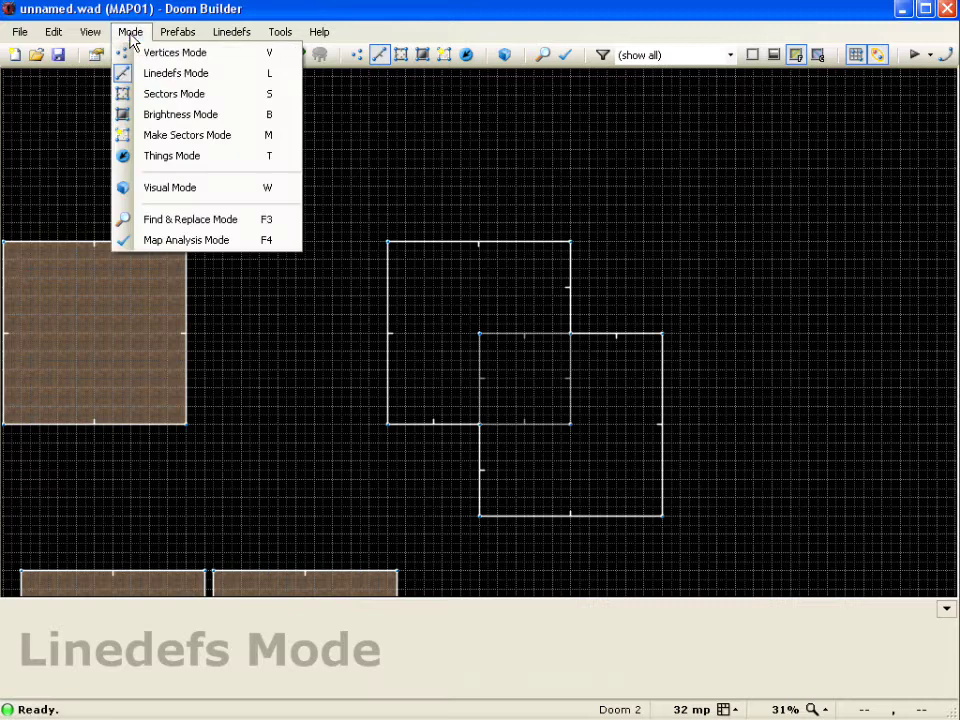
pyautogui.click(200, 141)
pyautogui.click(474, 298)
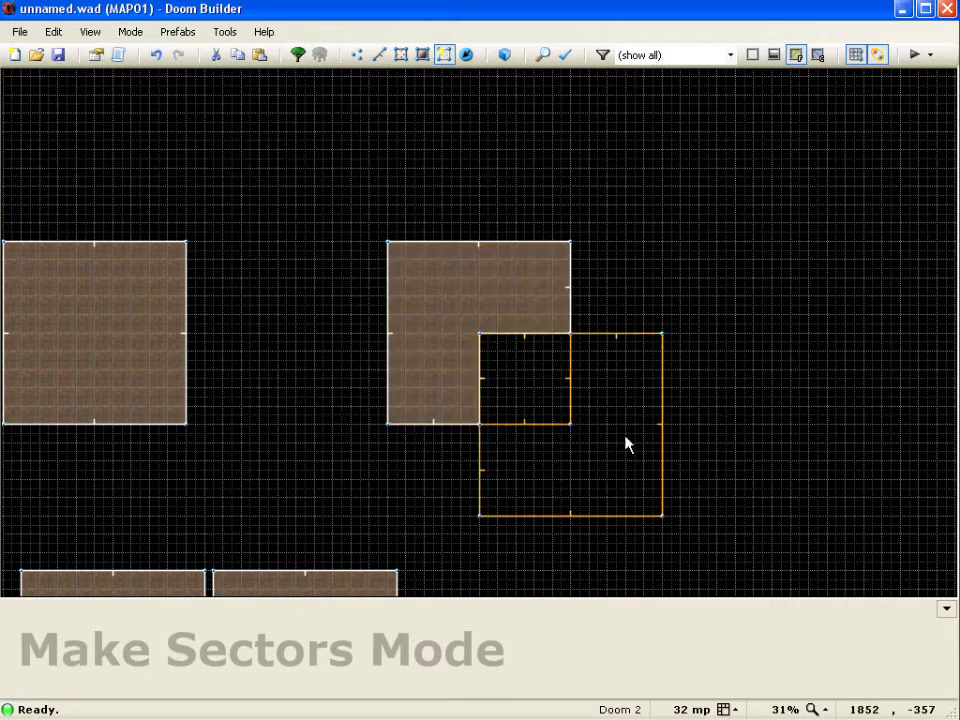
pyautogui.click(616, 471)
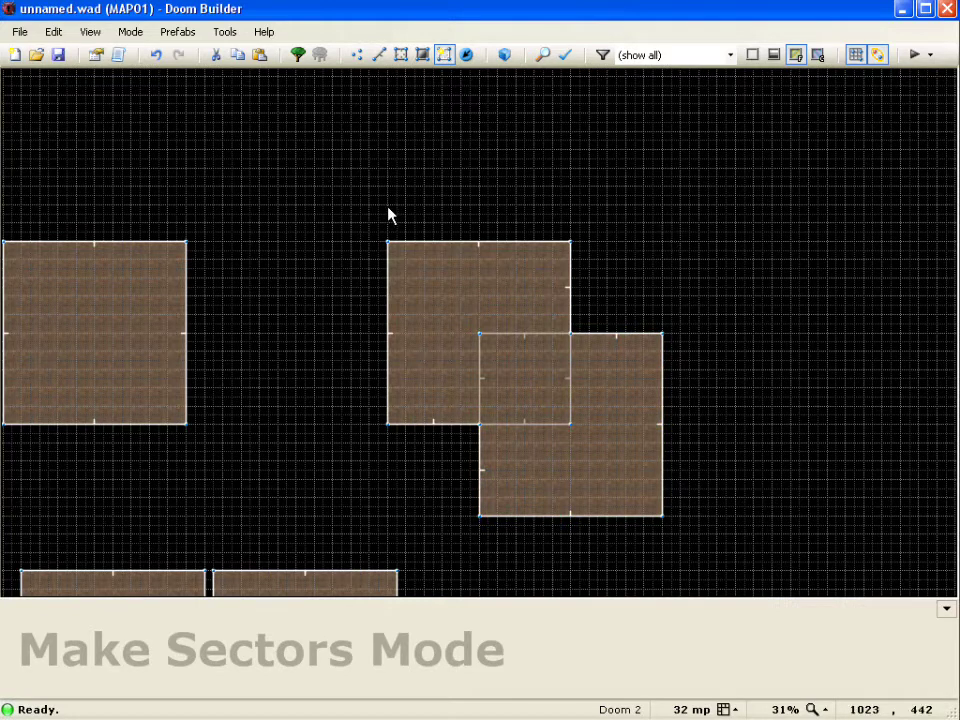
# Rerun Map Analysis, view each of the three 'Linedef is missing both sides' results, then close it.
pyautogui.click(131, 33)
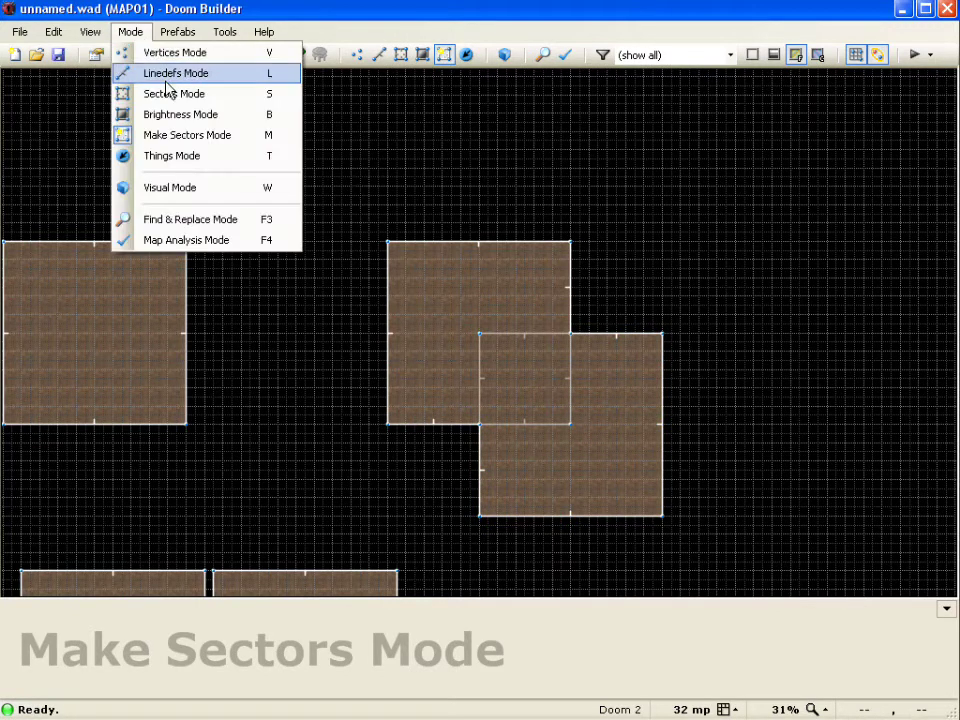
pyautogui.click(256, 241)
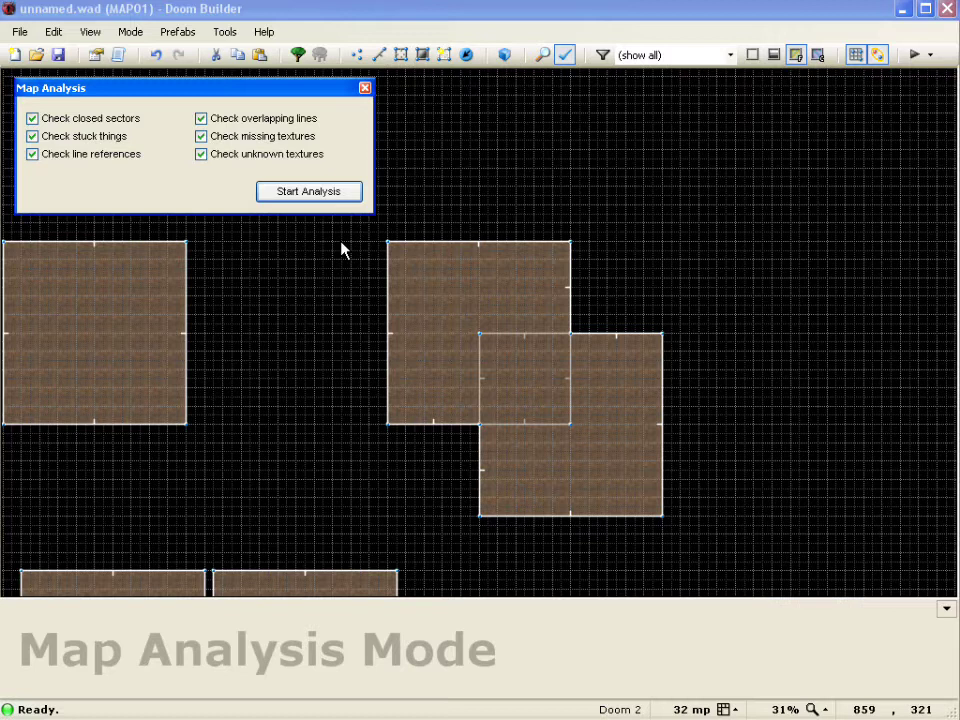
pyautogui.click(336, 193)
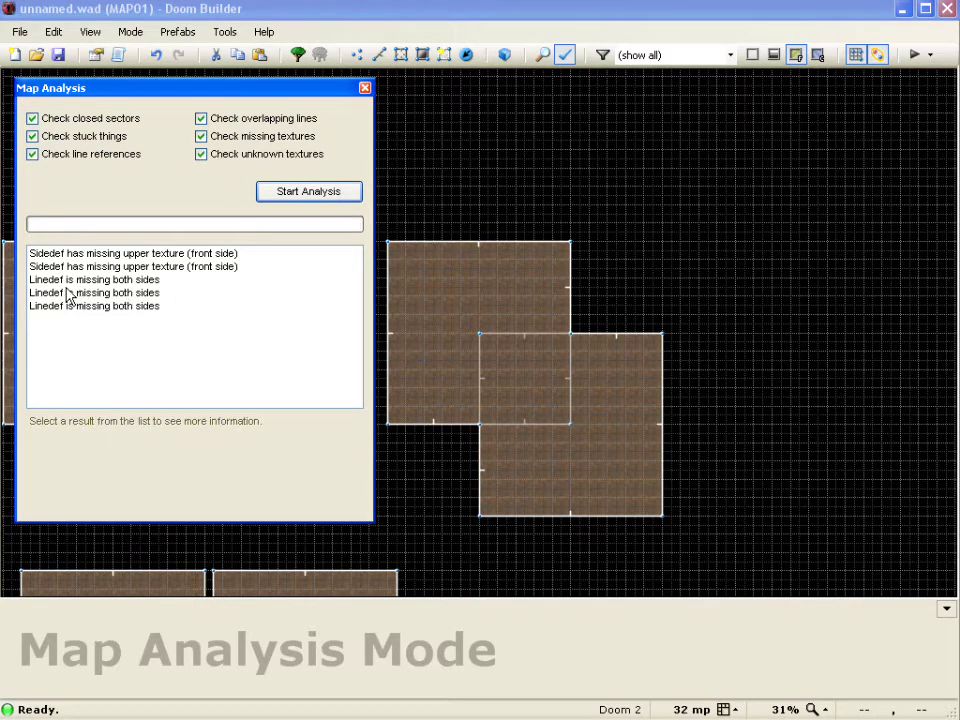
pyautogui.click(135, 284)
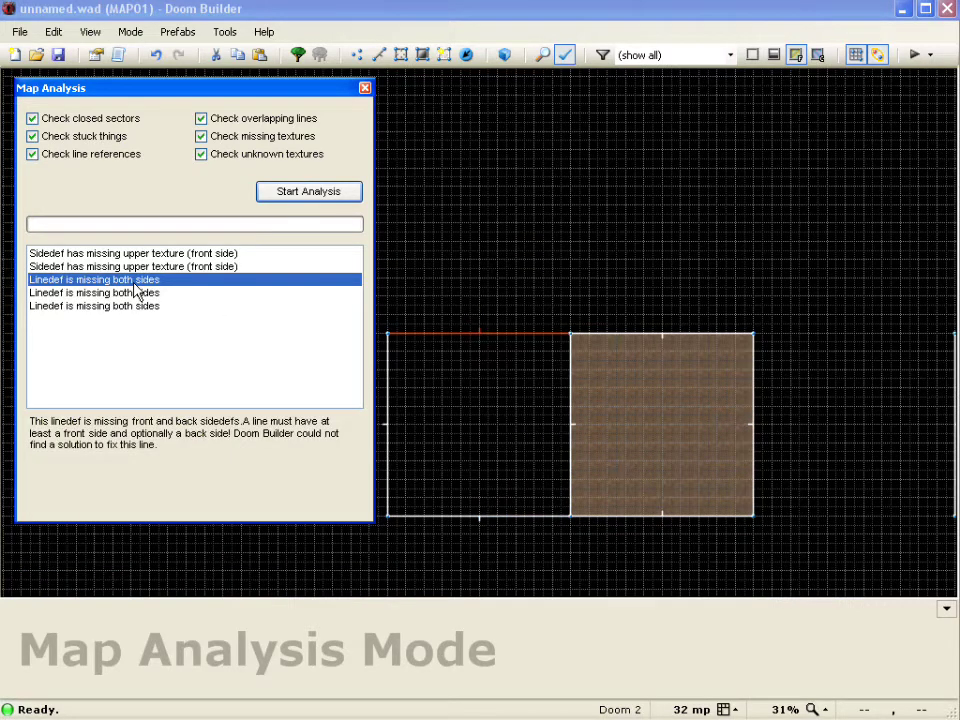
pyautogui.click(135, 292)
pyautogui.click(135, 305)
pyautogui.click(135, 292)
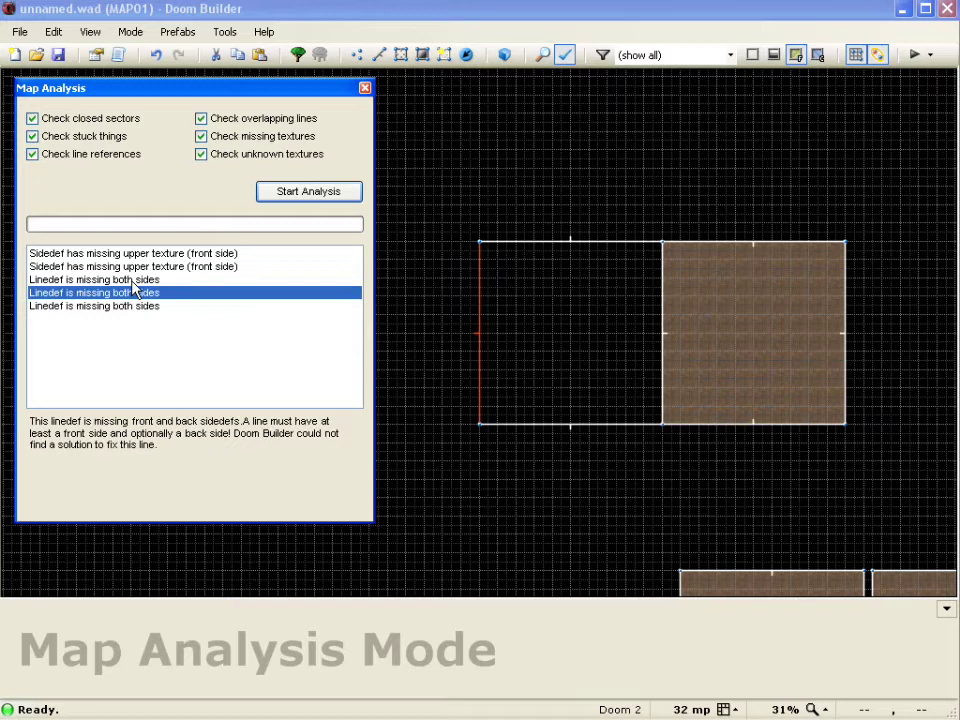
pyautogui.click(133, 281)
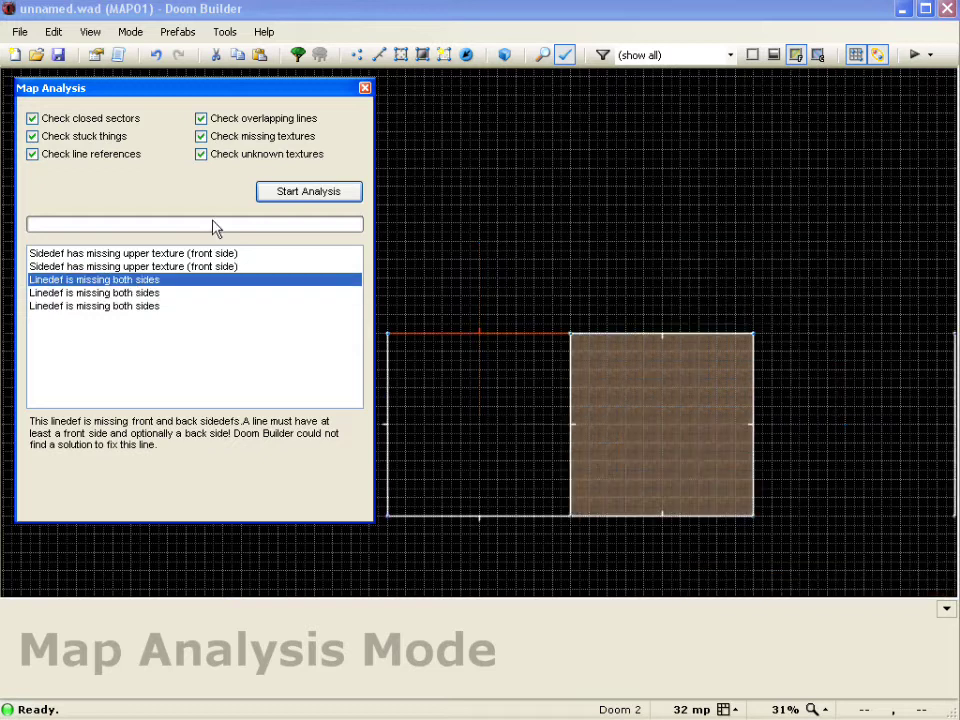
pyautogui.click(365, 89)
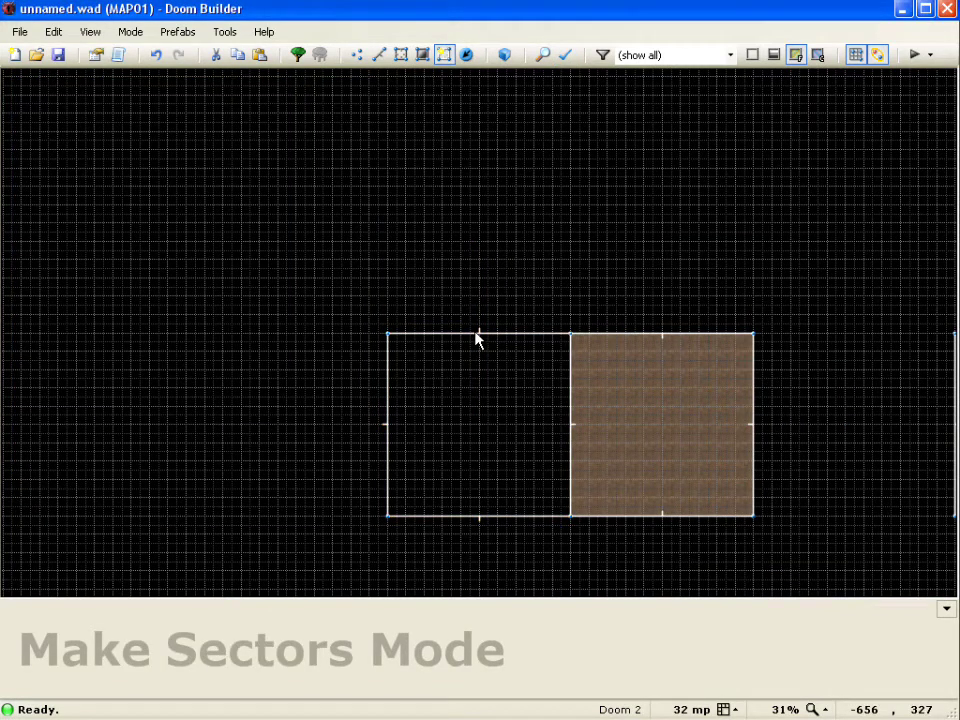
# In Linedefs Mode, check the problem line's sidedefs and cancel without changes.
pyautogui.click(130, 31)
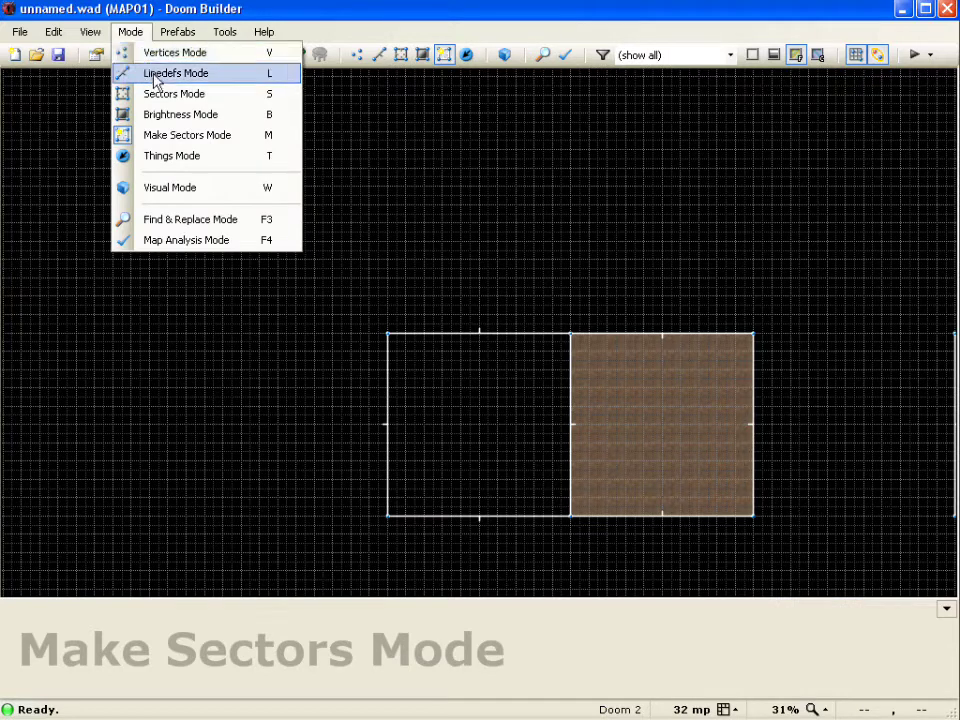
pyautogui.click(154, 75)
pyautogui.rightClick(460, 340)
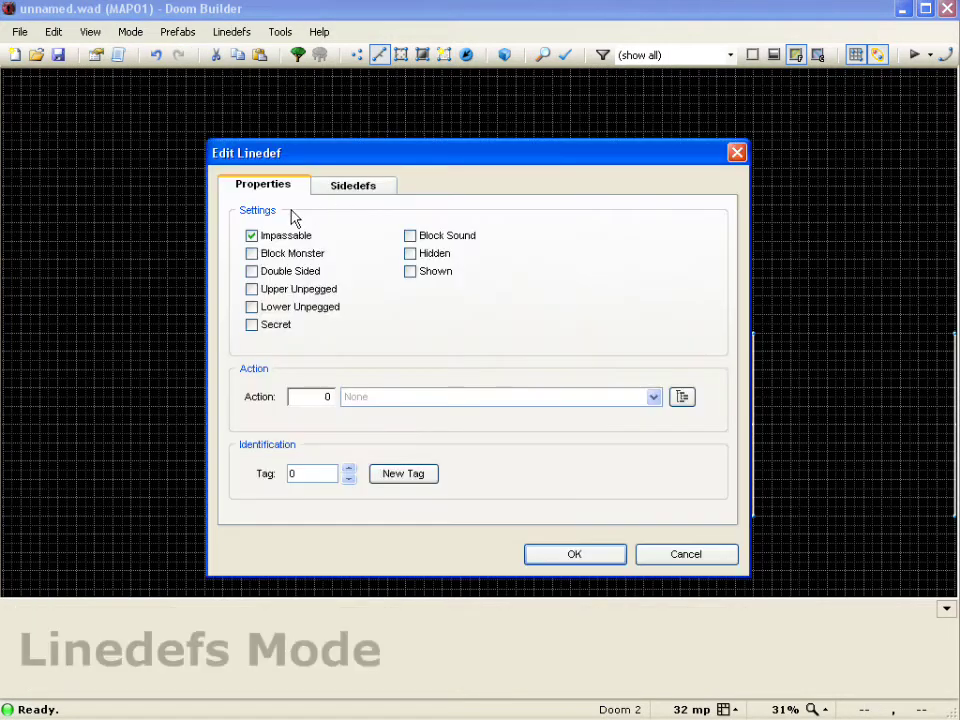
pyautogui.click(352, 188)
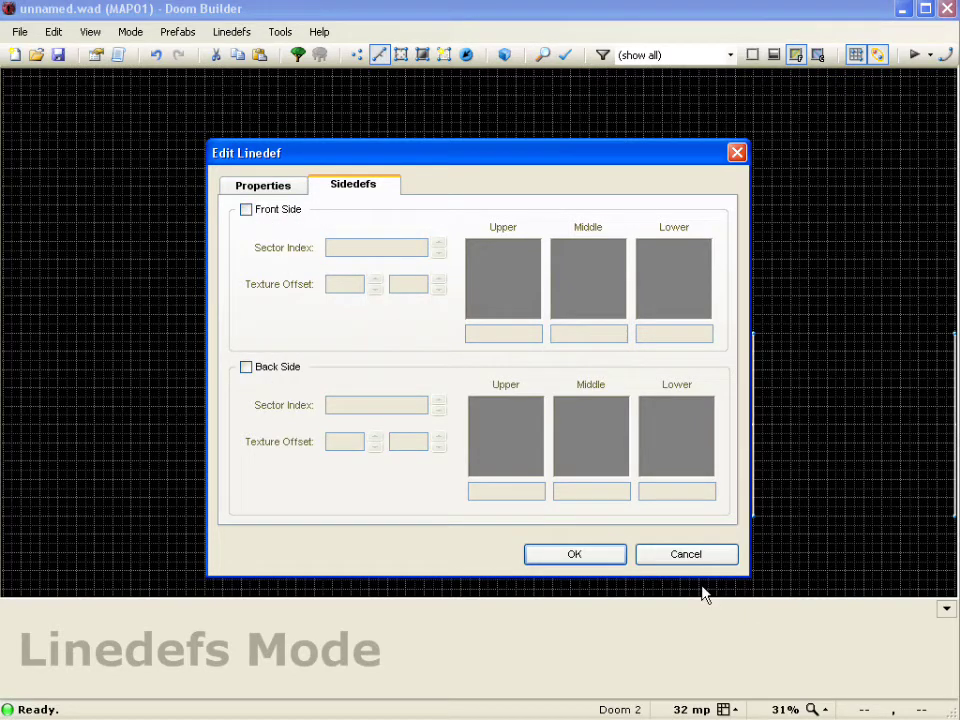
pyautogui.click(693, 557)
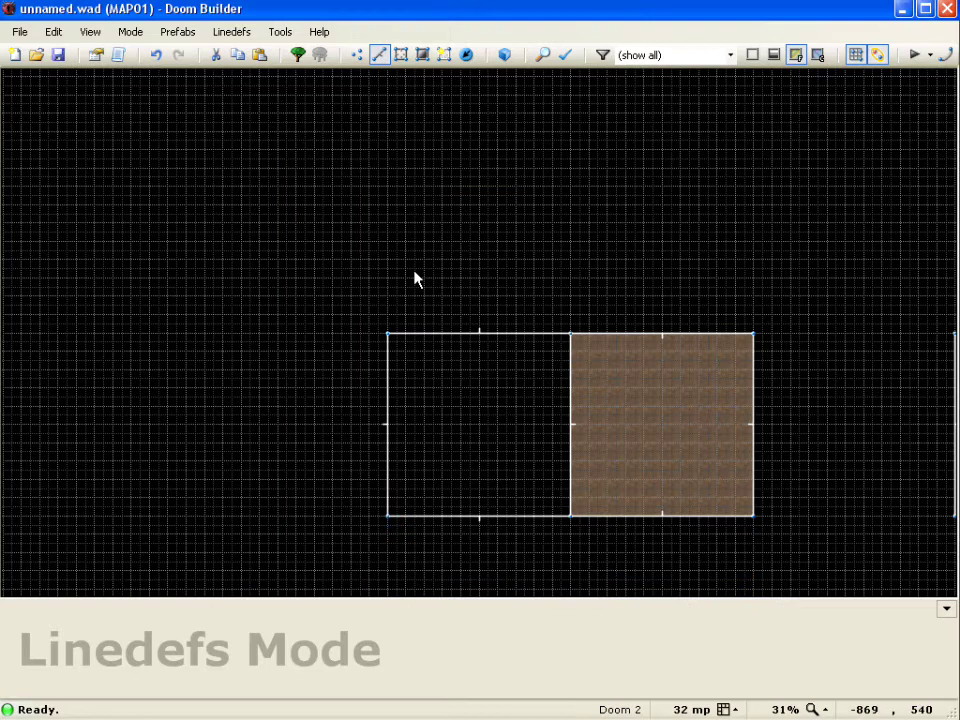
# In Make Sectors Mode, fill the empty left rectangle as a sector.
pyautogui.click(131, 33)
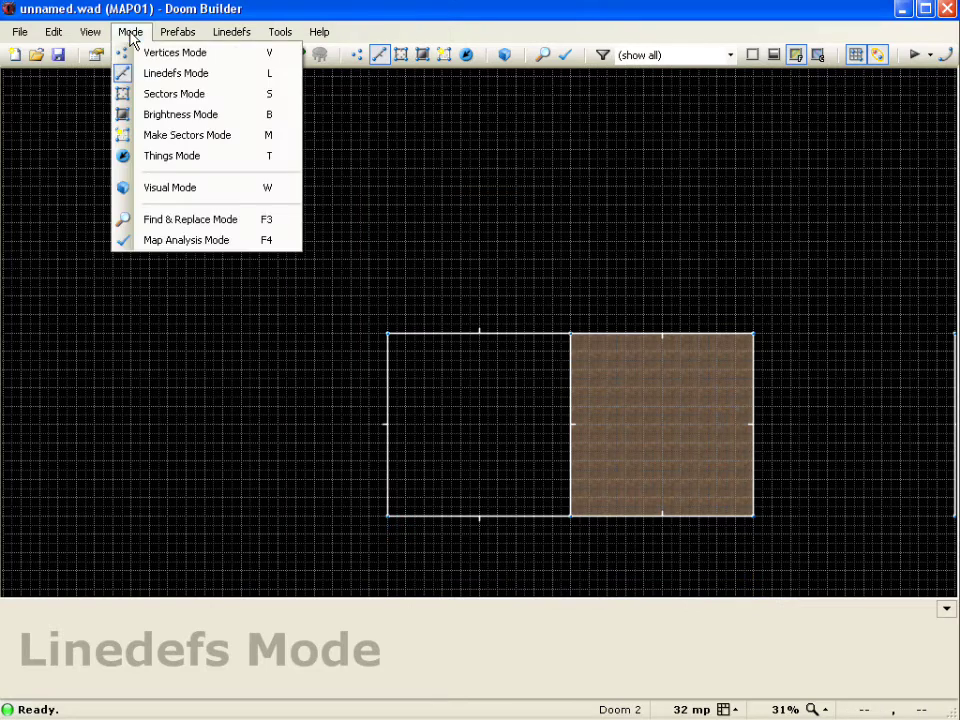
pyautogui.click(215, 136)
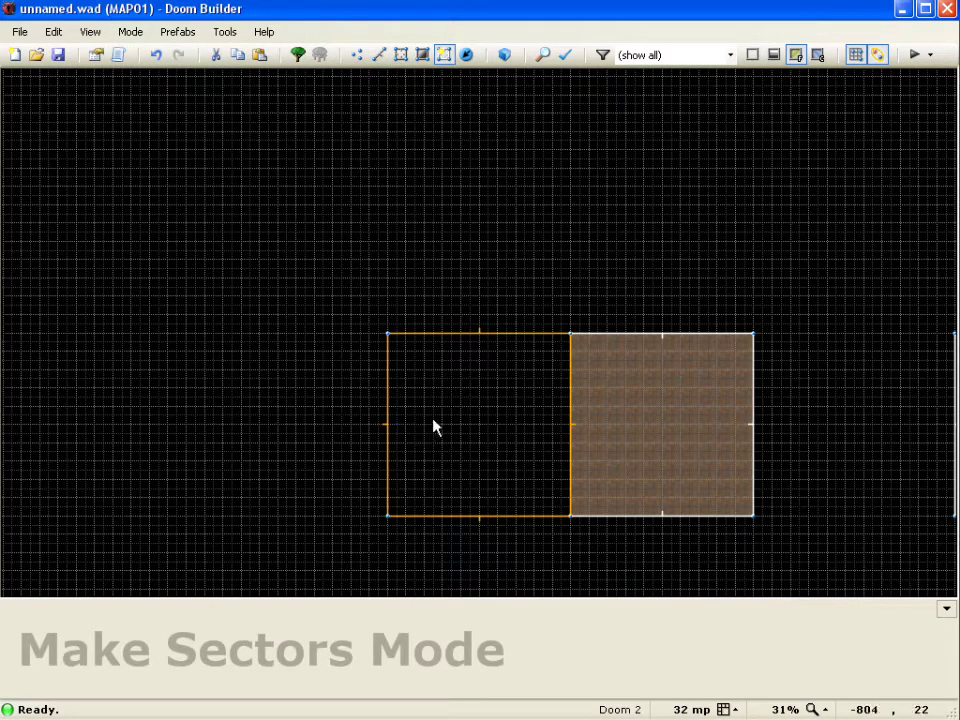
pyautogui.click(436, 426)
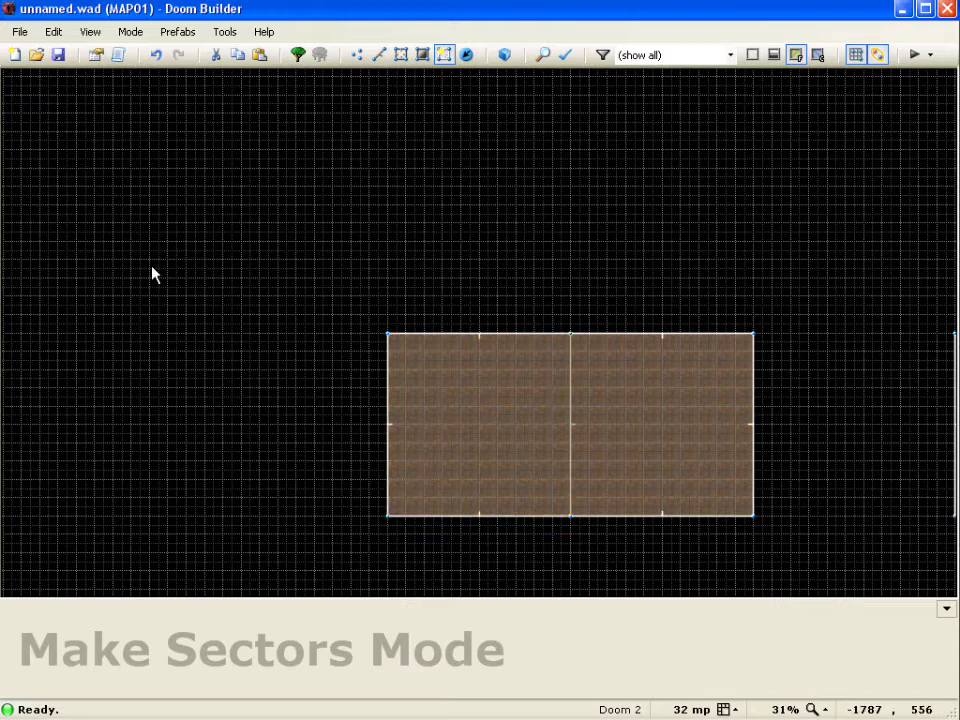
# Switch to Map Analysis Mode and run the error check again.
pyautogui.click(131, 33)
pyautogui.click(131, 33)
pyautogui.click(131, 33)
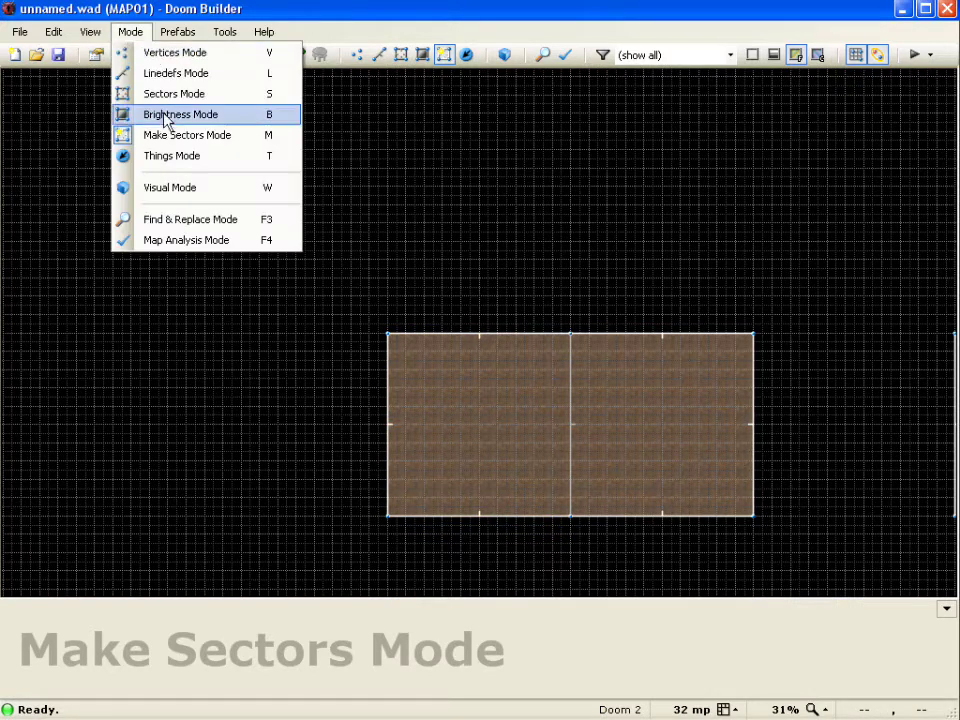
pyautogui.click(199, 248)
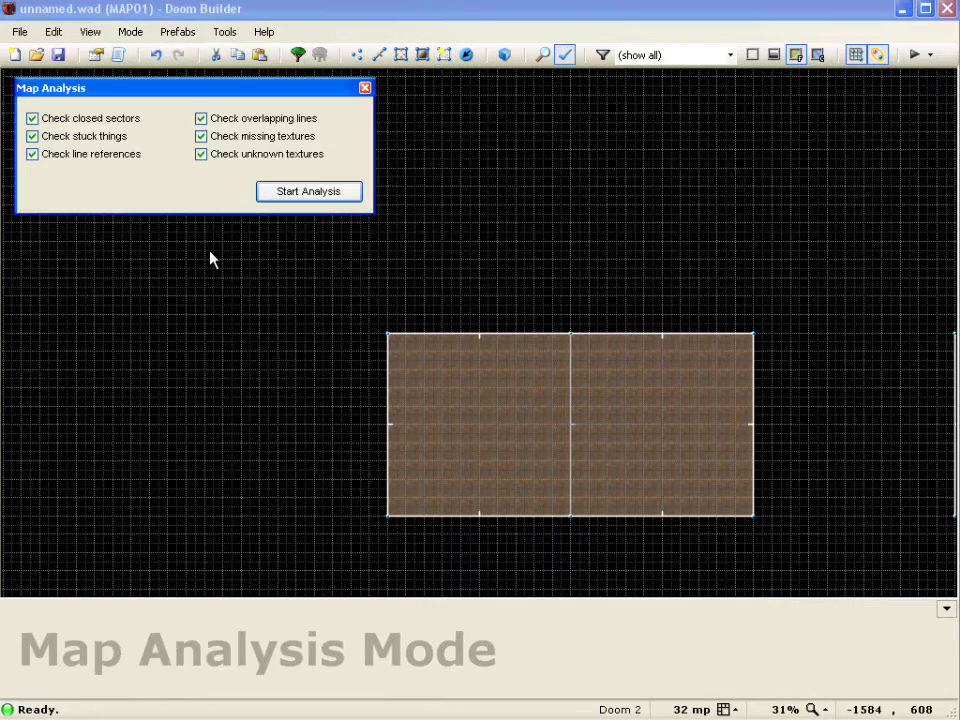
pyautogui.click(316, 193)
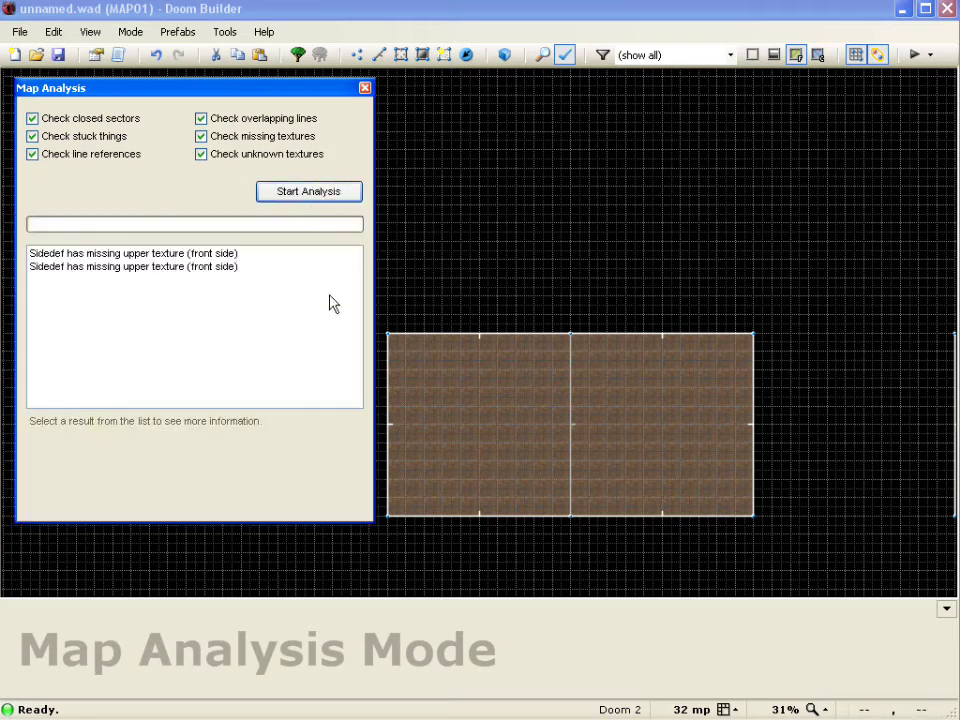
# Review both missing upper texture results, add a default texture to the doorway side, and close the check.
pyautogui.click(197, 256)
pyautogui.click(195, 268)
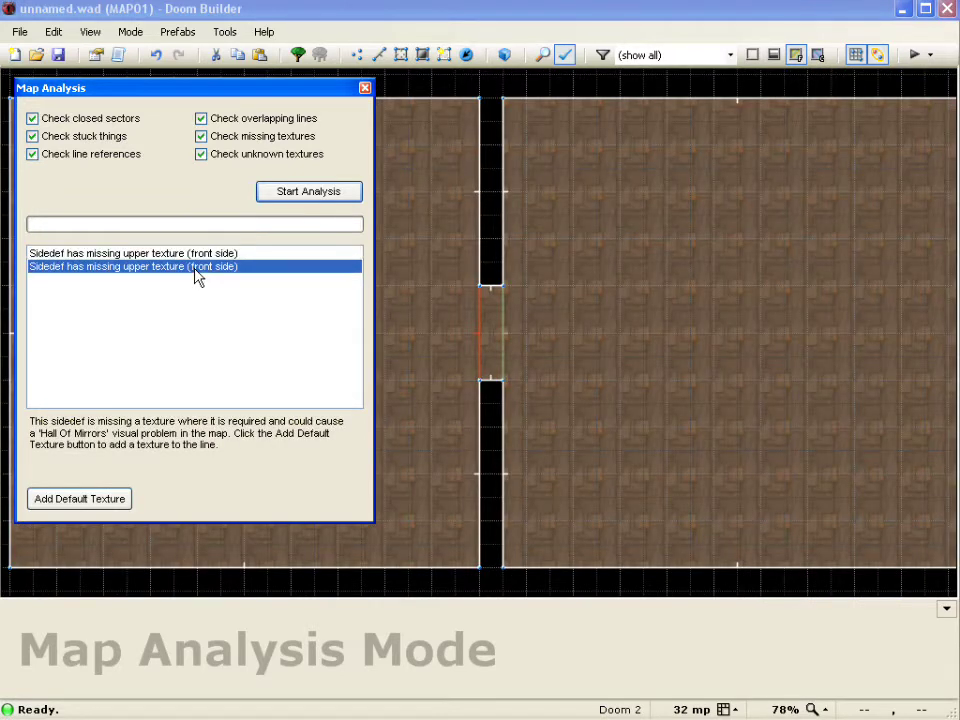
pyautogui.click(198, 257)
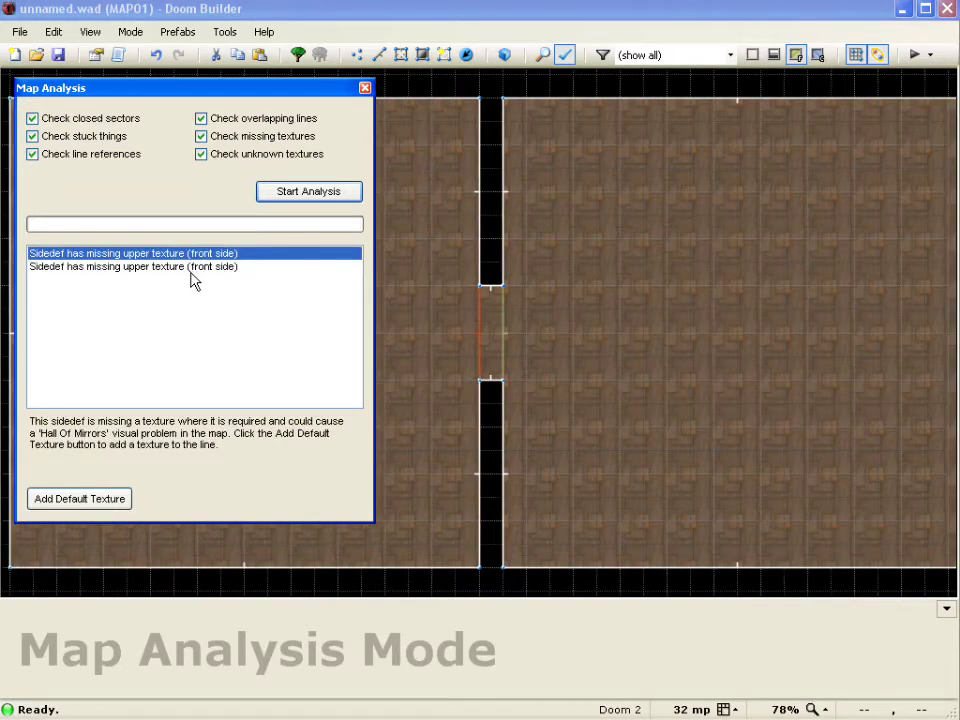
pyautogui.click(194, 267)
pyautogui.click(194, 255)
pyautogui.click(221, 268)
pyautogui.click(110, 514)
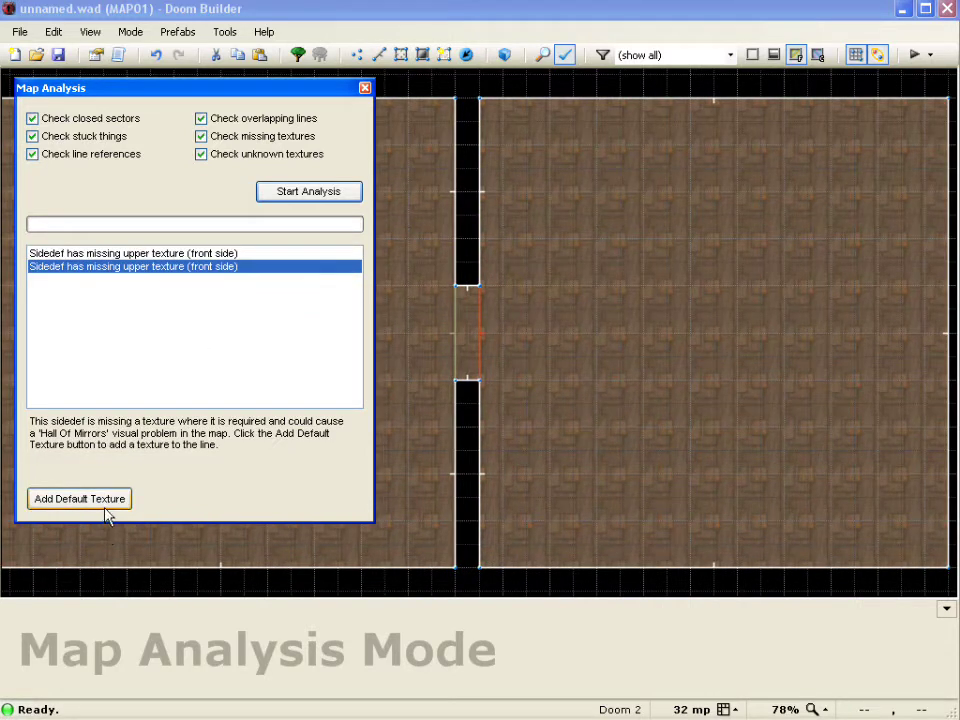
pyautogui.click(365, 89)
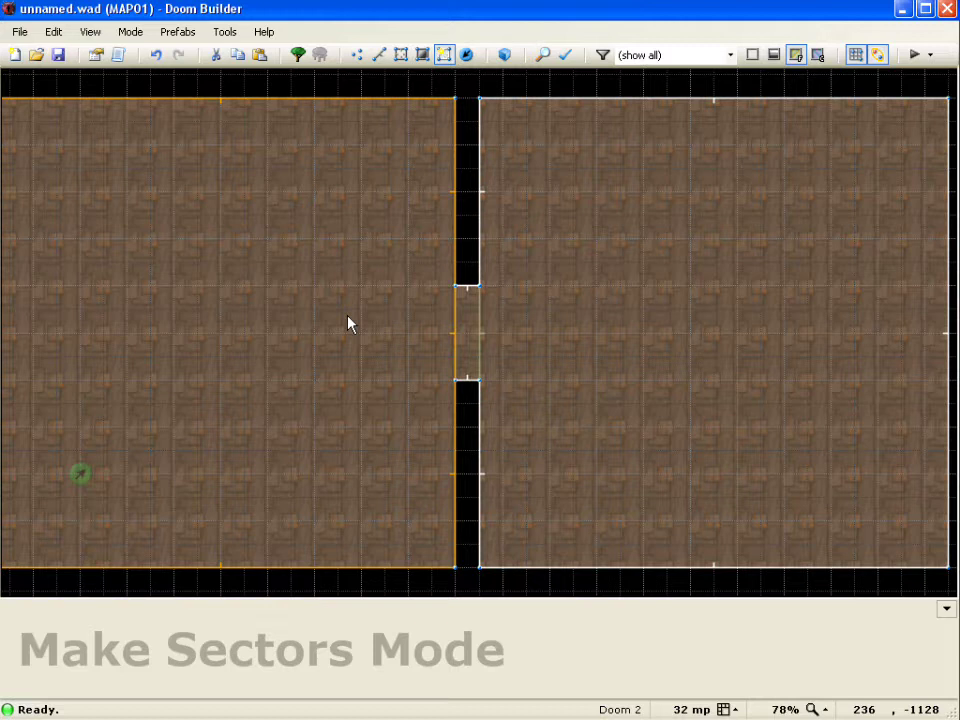
# Launch the map test and walk across the first room toward the doorway and pillars.
pyautogui.click(920, 56)
pyautogui.press('Up')
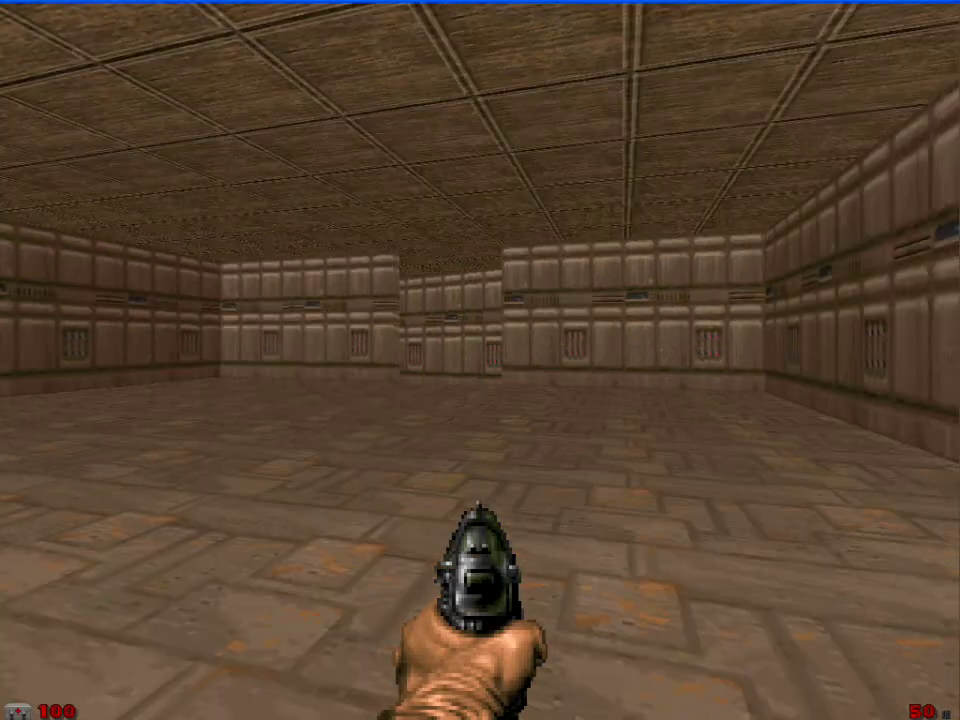
pyautogui.press('Up')
pyautogui.press('Left')
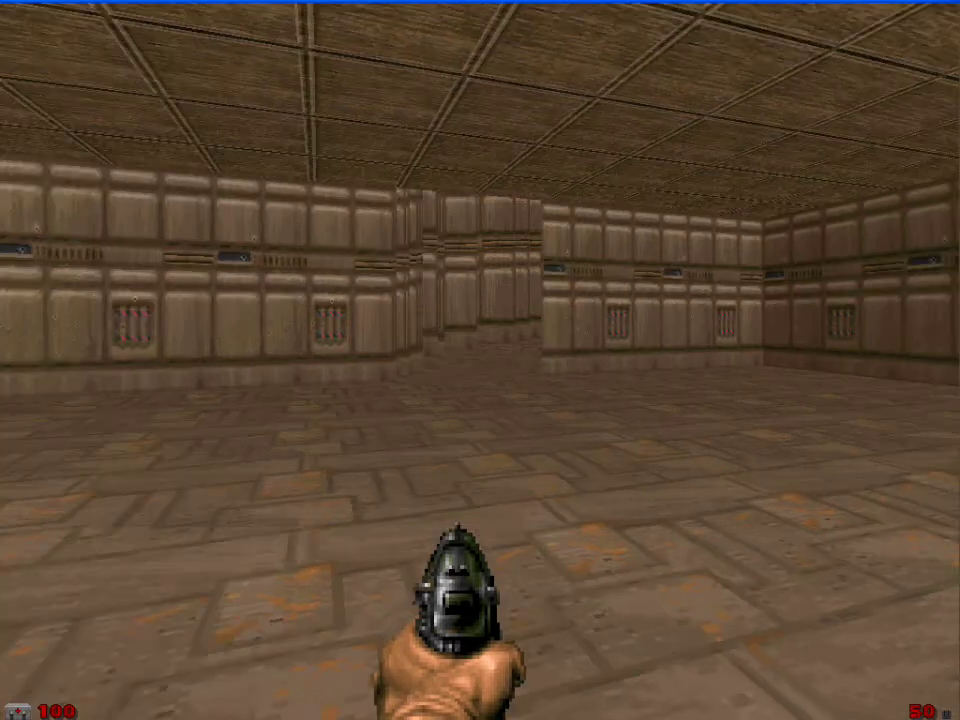
pyautogui.press('Right')
pyautogui.press('Up')
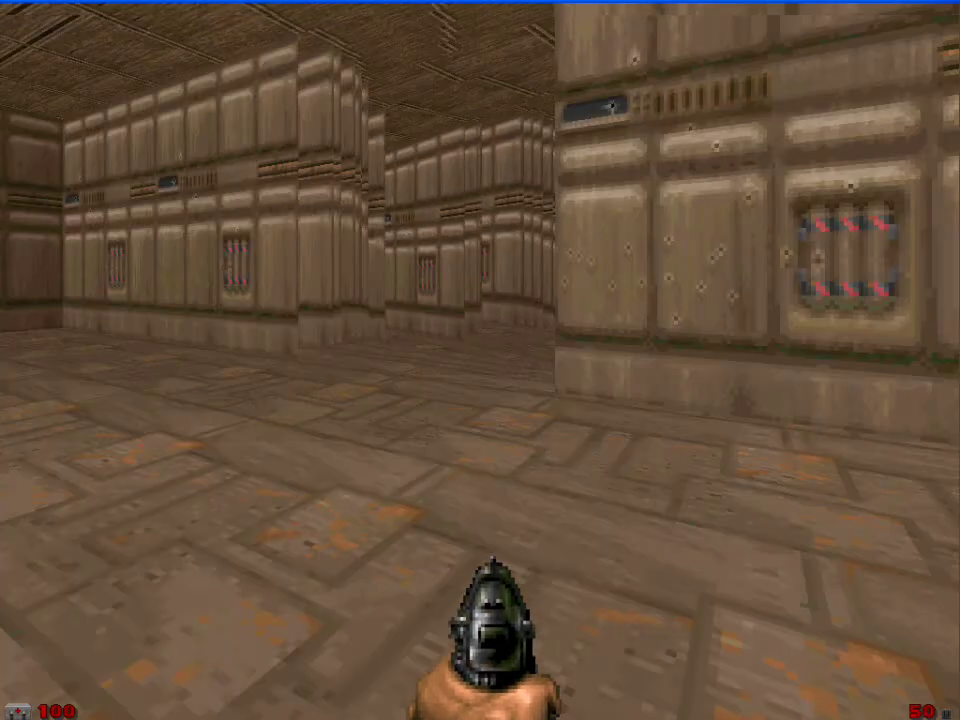
pyautogui.press('Up')
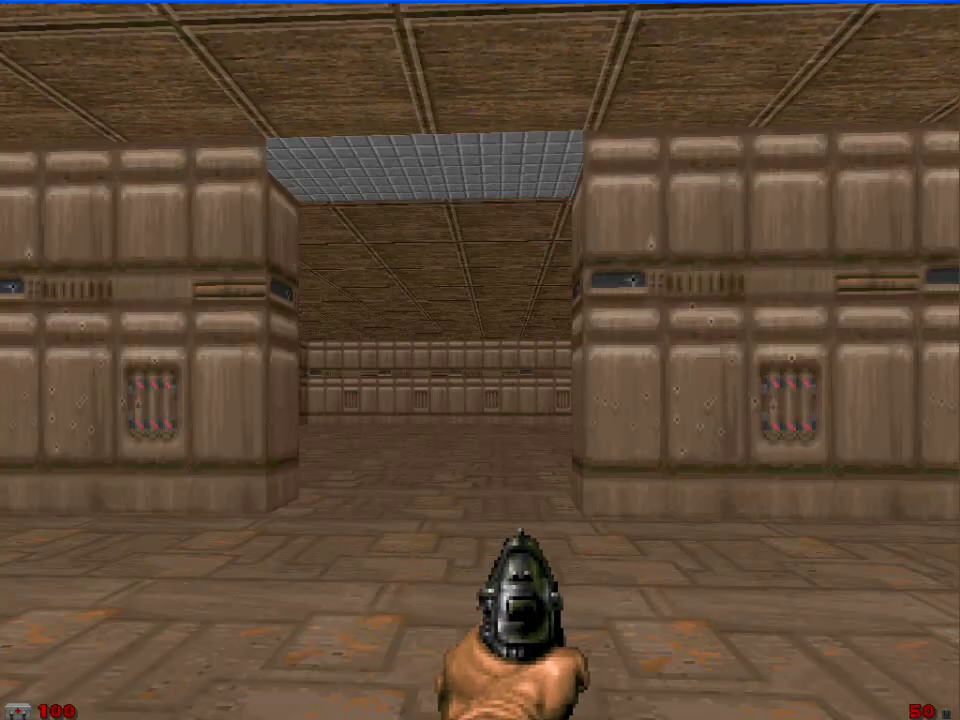
pyautogui.press('Left')
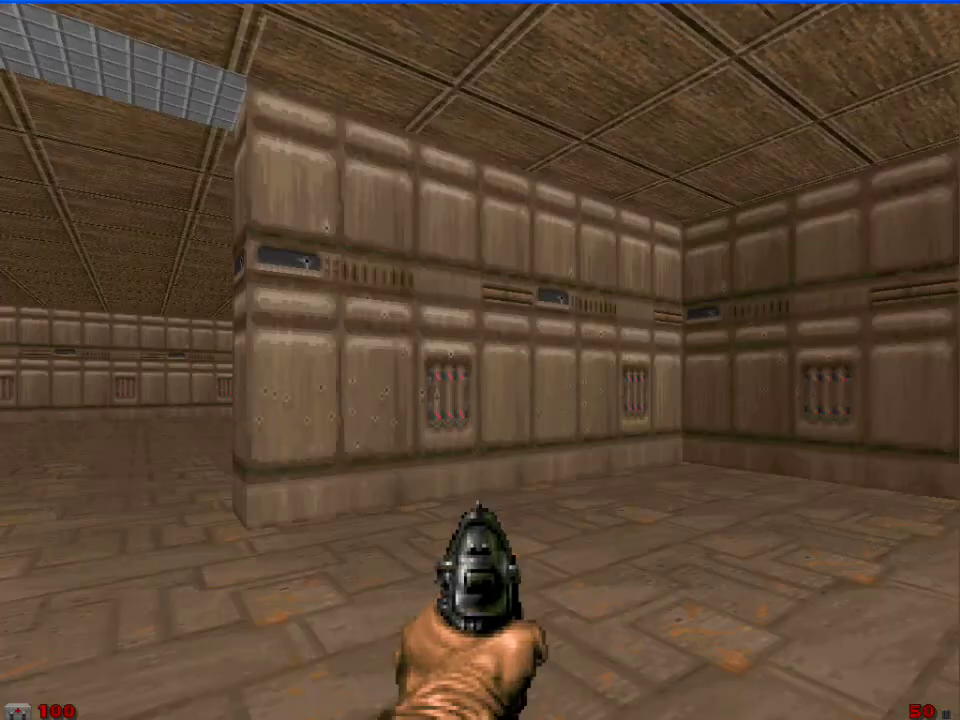
pyautogui.press('Up')
pyautogui.press('Down')
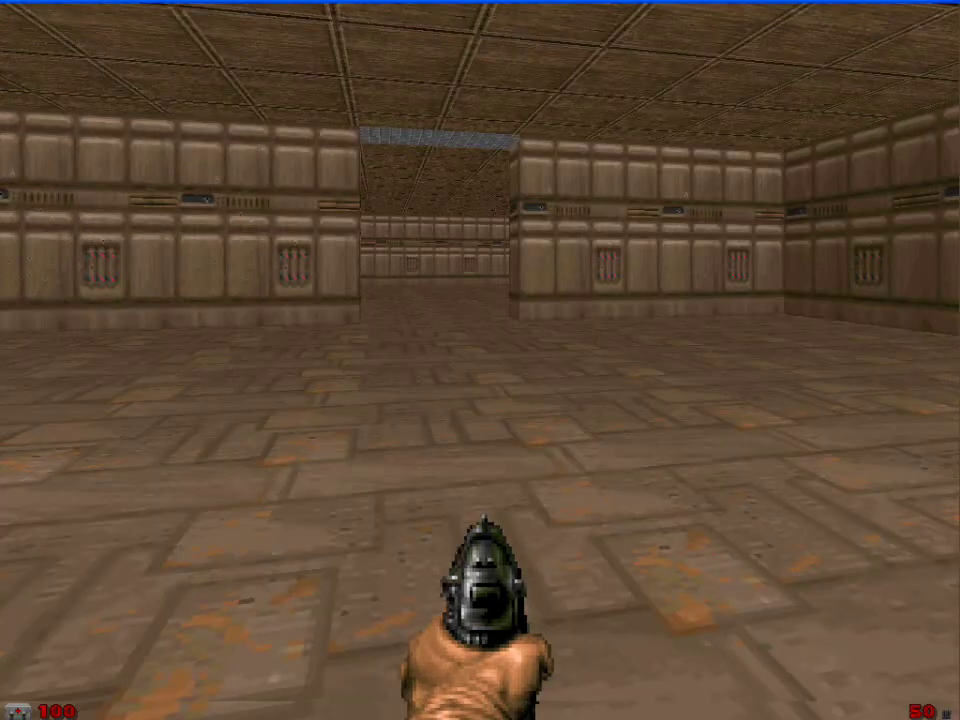
pyautogui.press('Up')
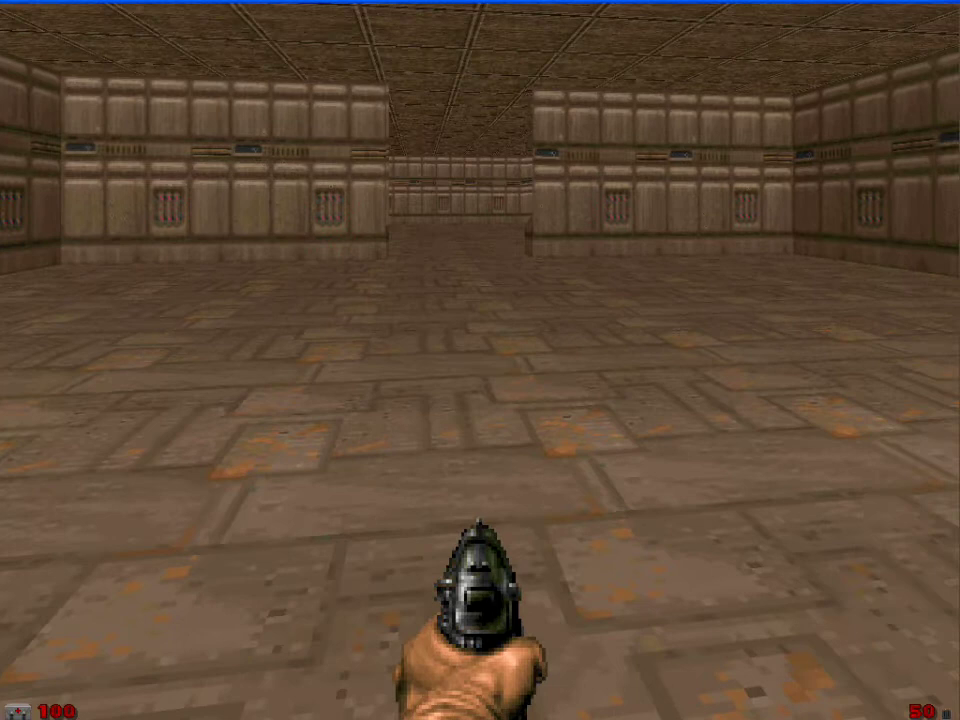
pyautogui.press('Right')
pyautogui.press('Up')
pyautogui.press('Right')
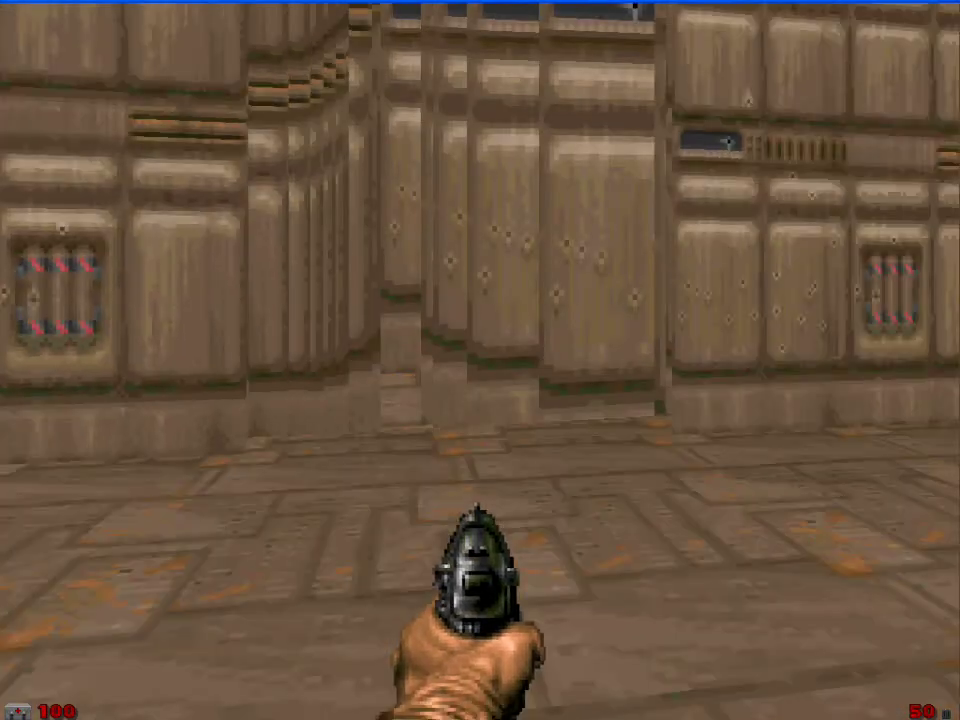
# Back away from the pillars, look around the room, then walk through the central passage into the other room.
pyautogui.press('Down')
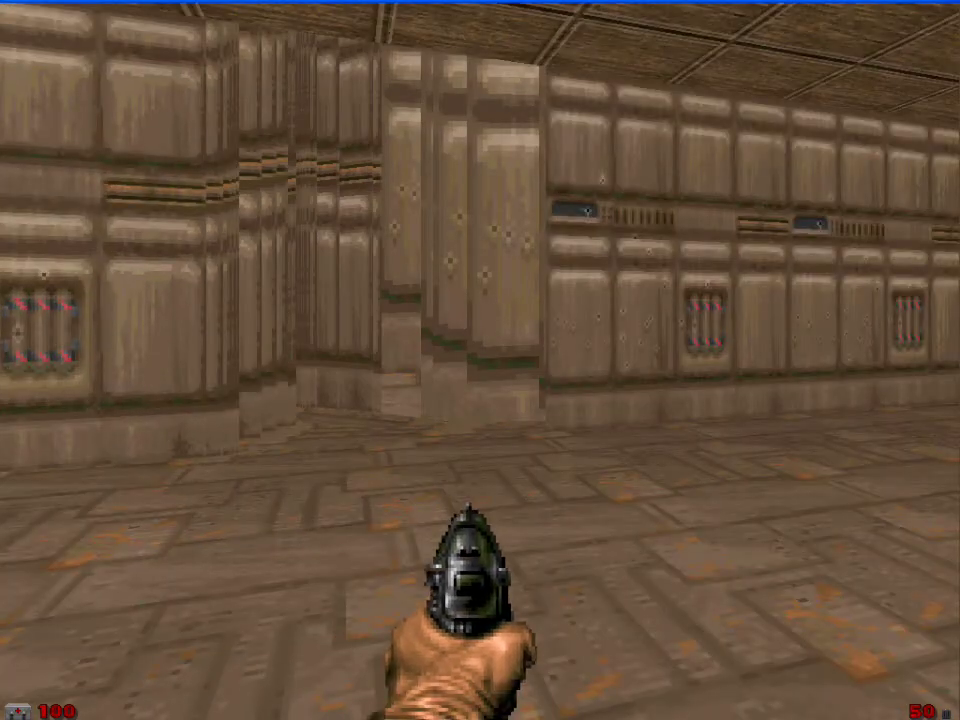
pyautogui.press('ctrl')
pyautogui.press('Down')
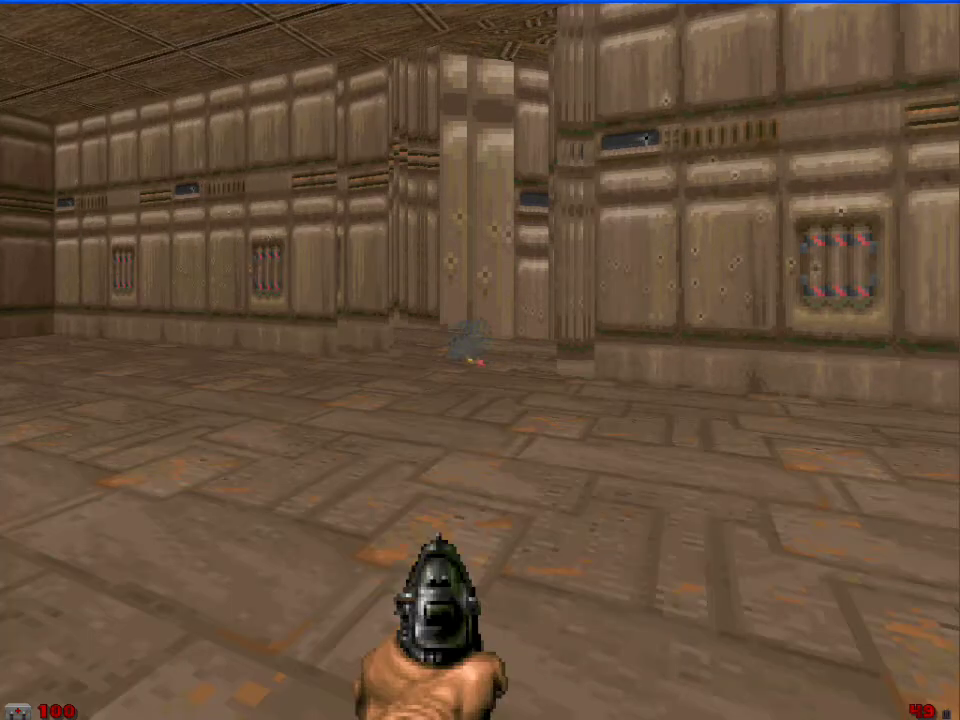
pyautogui.press('Left')
pyautogui.press('Down')
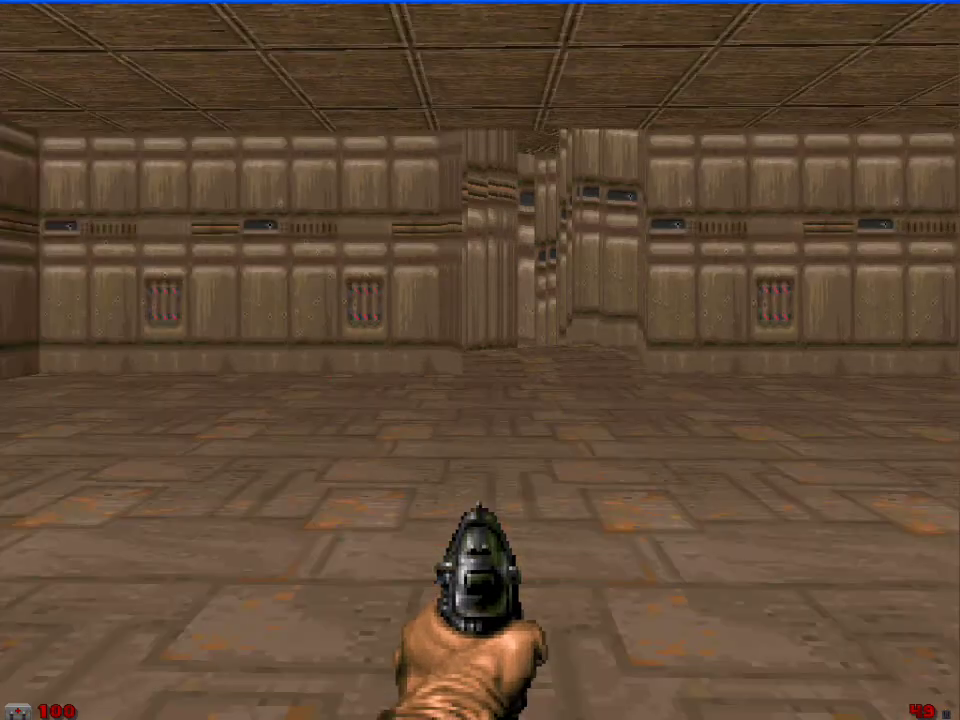
pyautogui.press('Left')
pyautogui.press('Right')
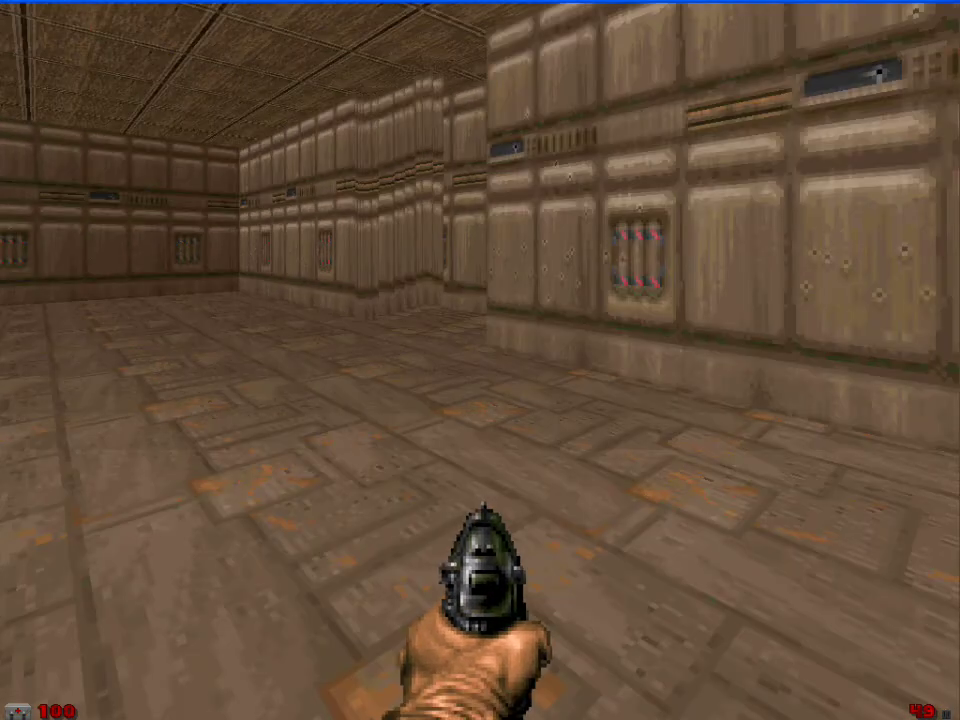
pyautogui.press('Up')
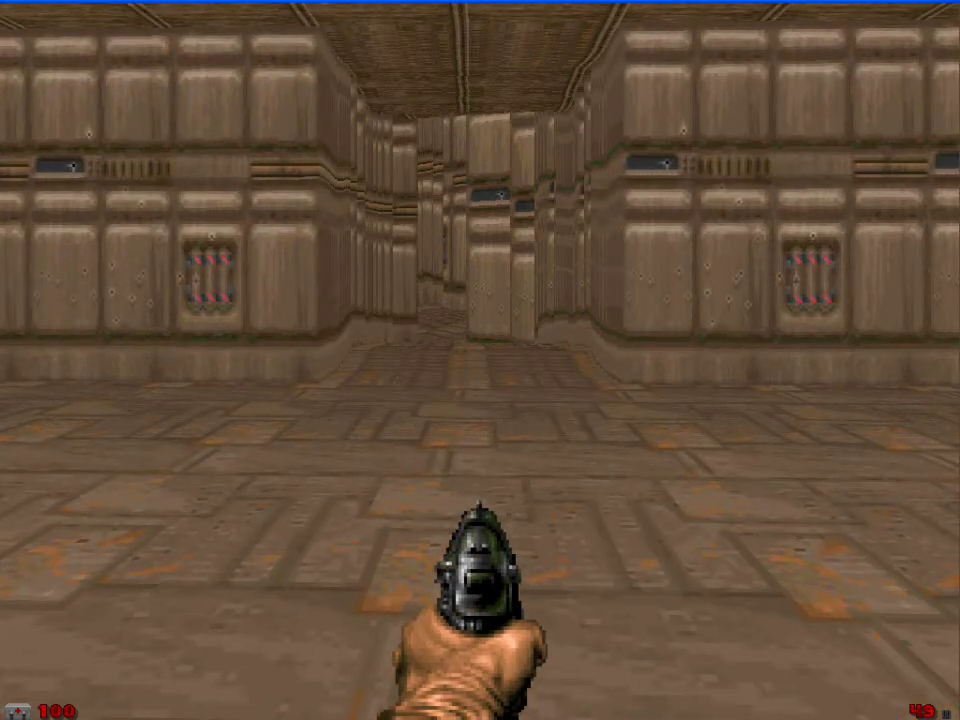
pyautogui.press('Down')
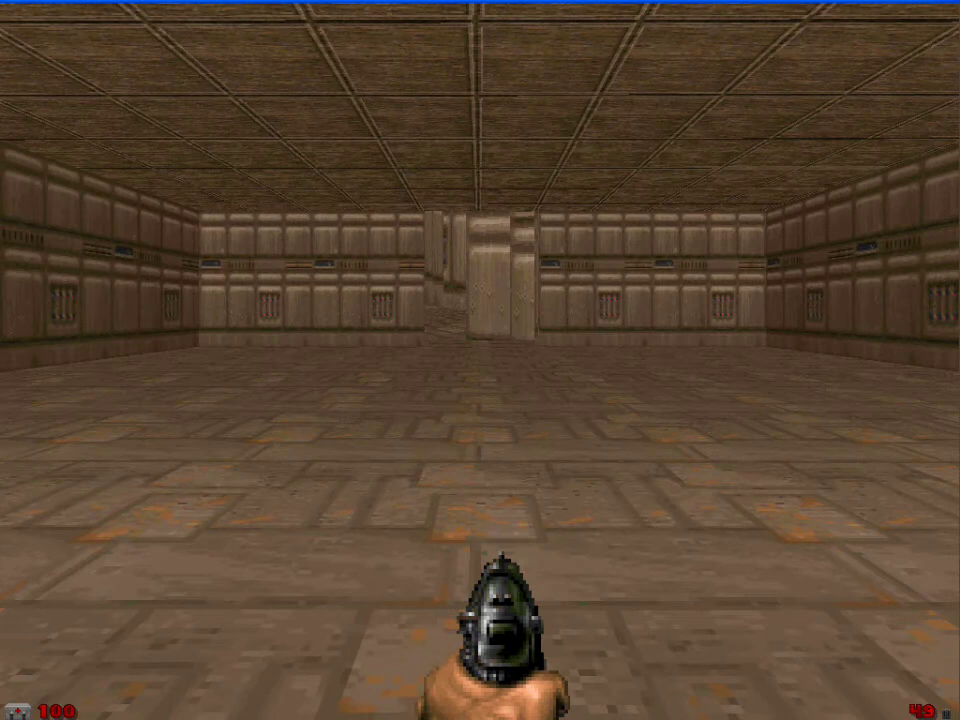
pyautogui.press('Up')
pyautogui.press('Up')
pyautogui.press('Down')
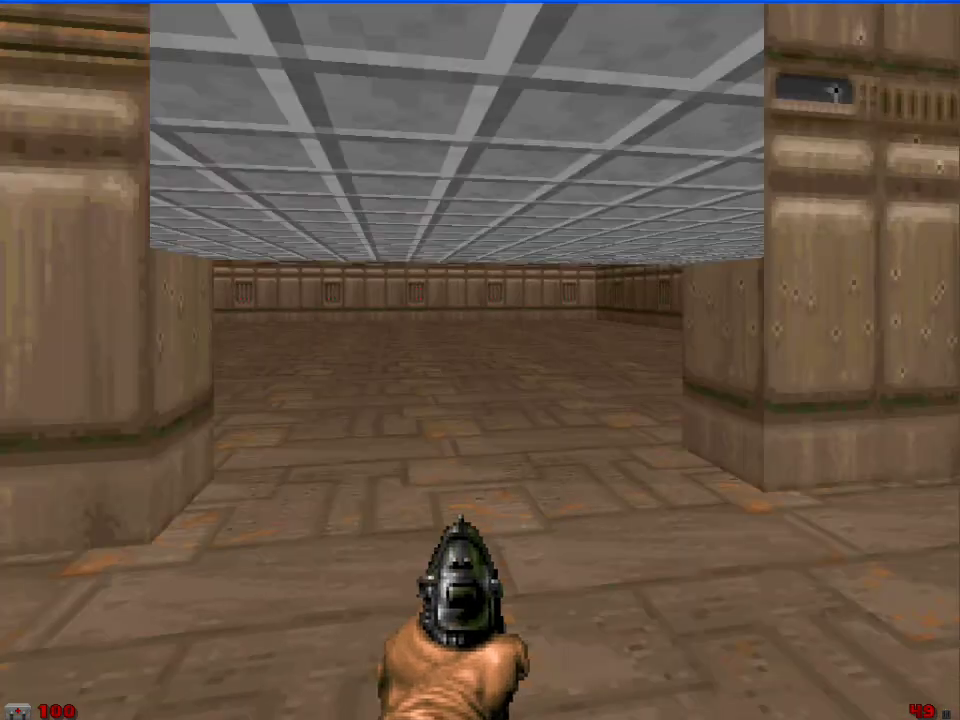
# Circle the pillars, walk back through the gap, and bring up the game menu to end the test.
pyautogui.press('Up')
pyautogui.press('Right')
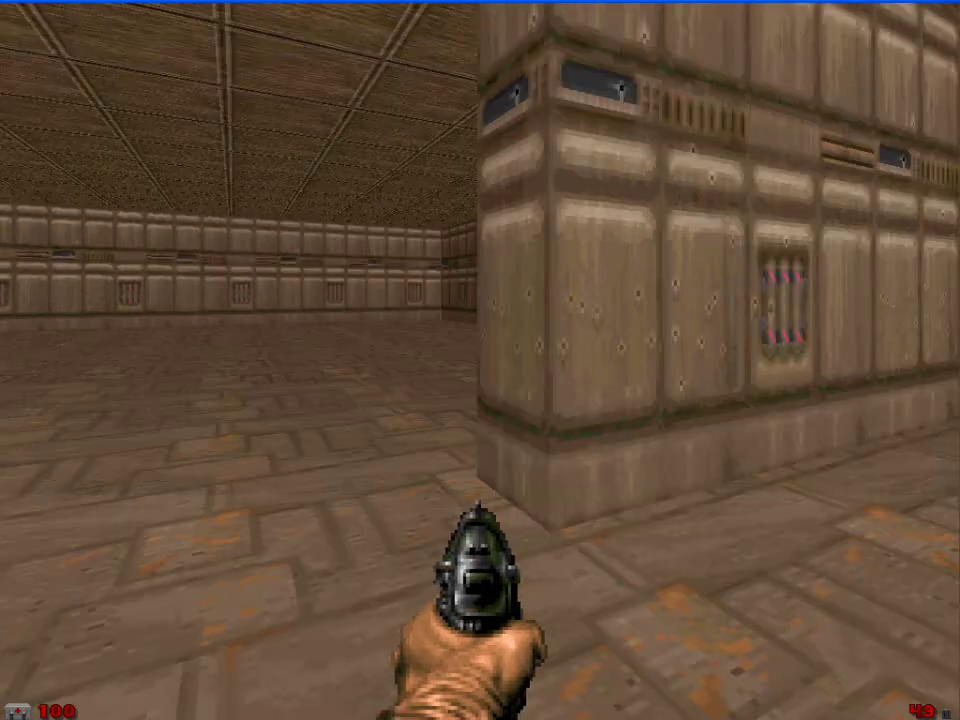
pyautogui.press('Down')
pyautogui.press('Left')
pyautogui.press('Up')
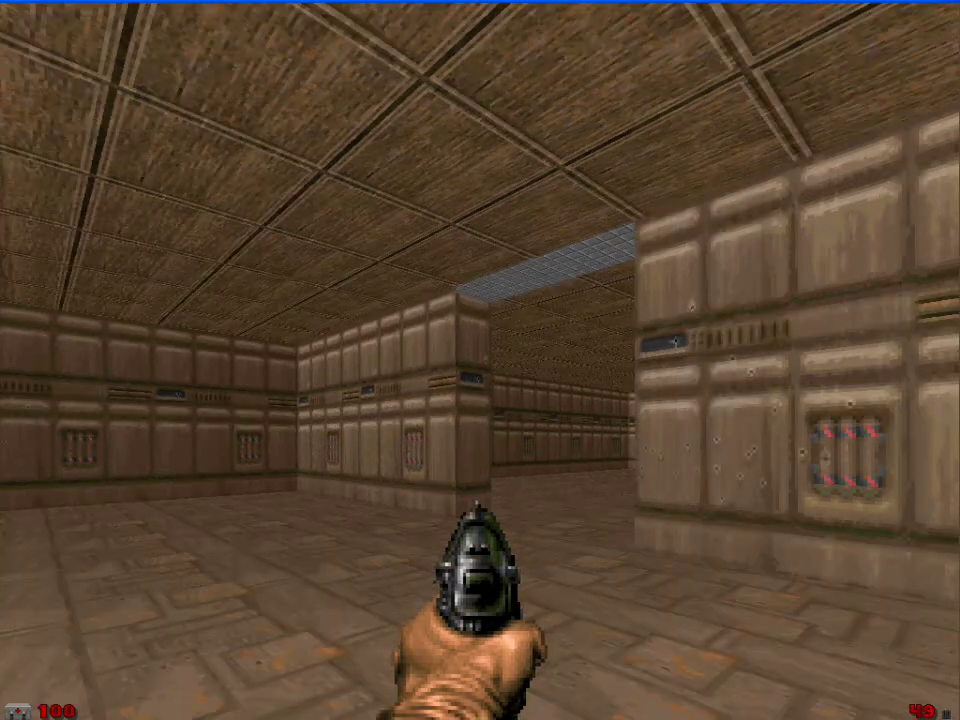
pyautogui.press('Left')
pyautogui.press('Down')
pyautogui.press('Right')
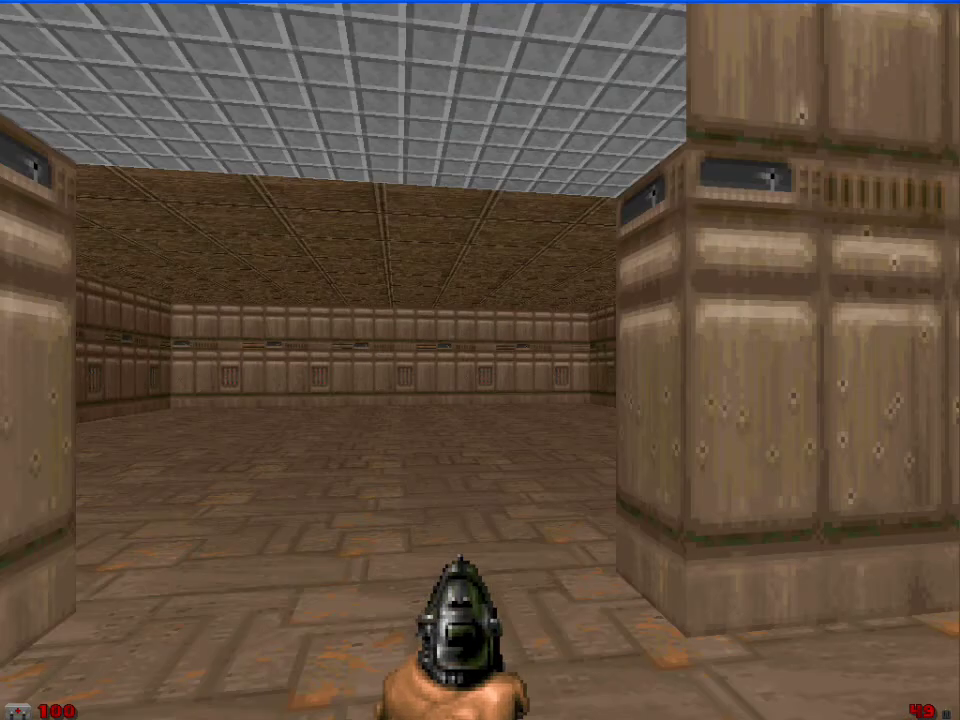
pyautogui.press('Up')
pyautogui.press('Left')
pyautogui.press('Right')
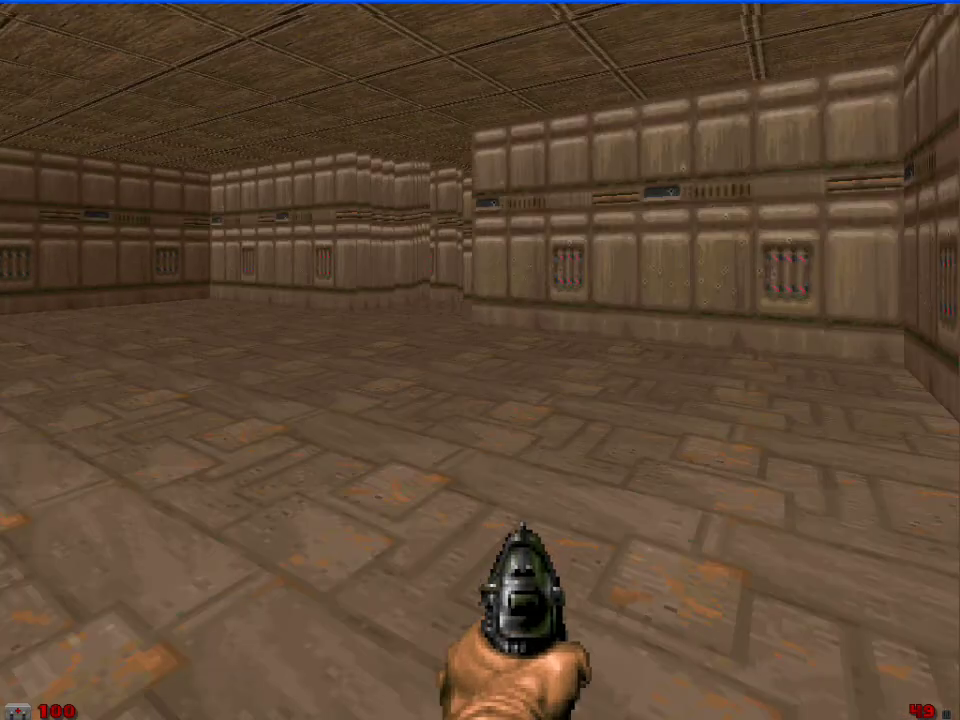
pyautogui.press('Up')
pyautogui.press('Right')
pyautogui.press('Left')
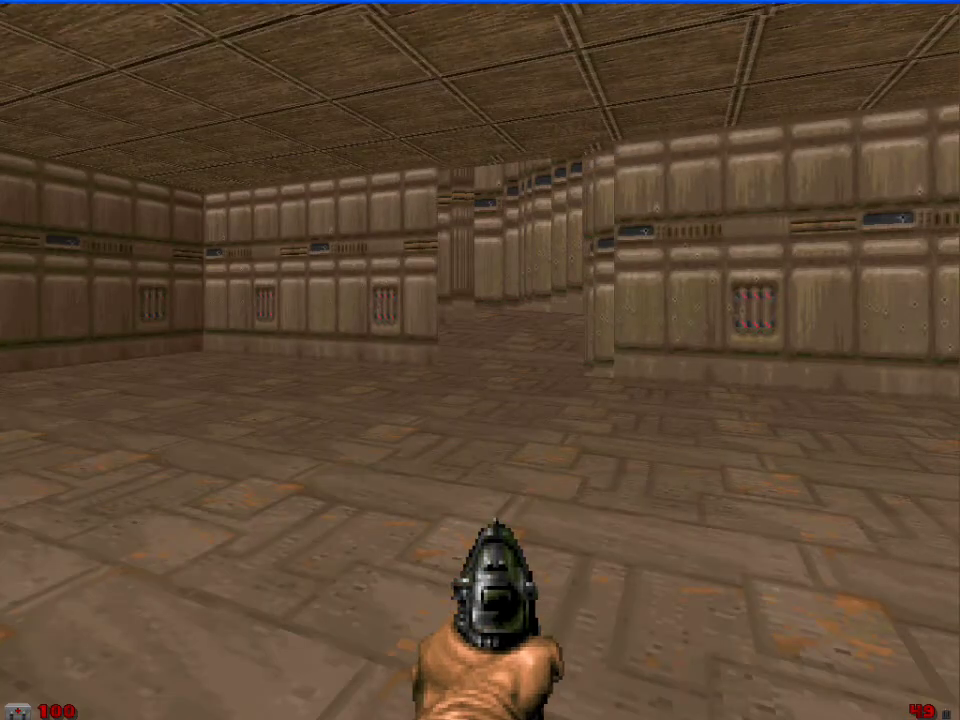
pyautogui.press('Escape')
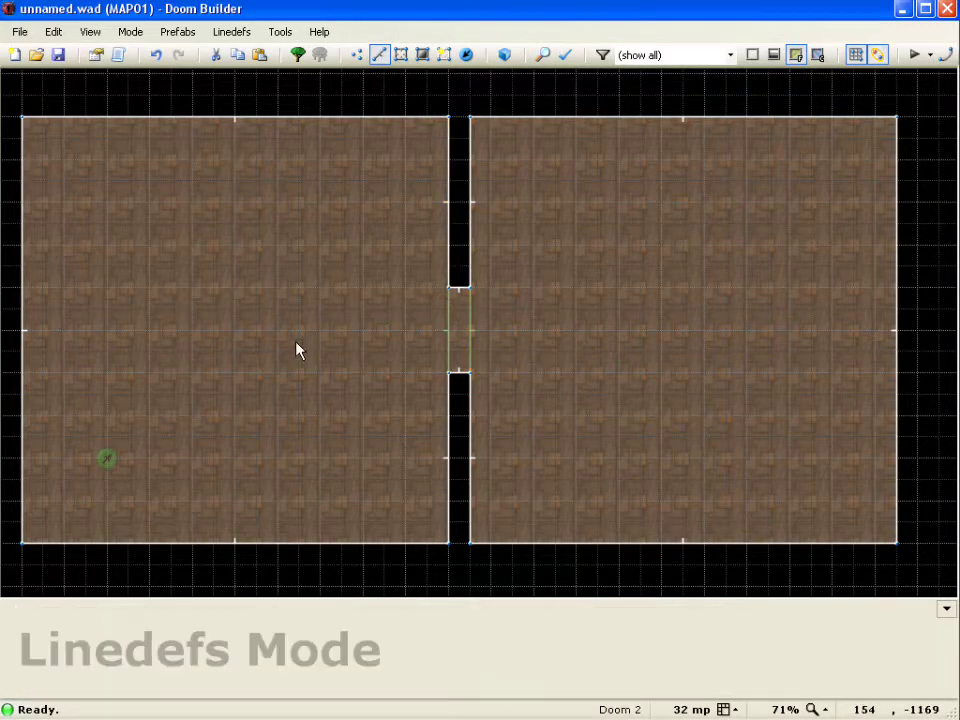
# Set BIGDOOR2 as the front upper texture on both selected door linedefs.
pyautogui.click(441, 347)
pyautogui.click(476, 341)
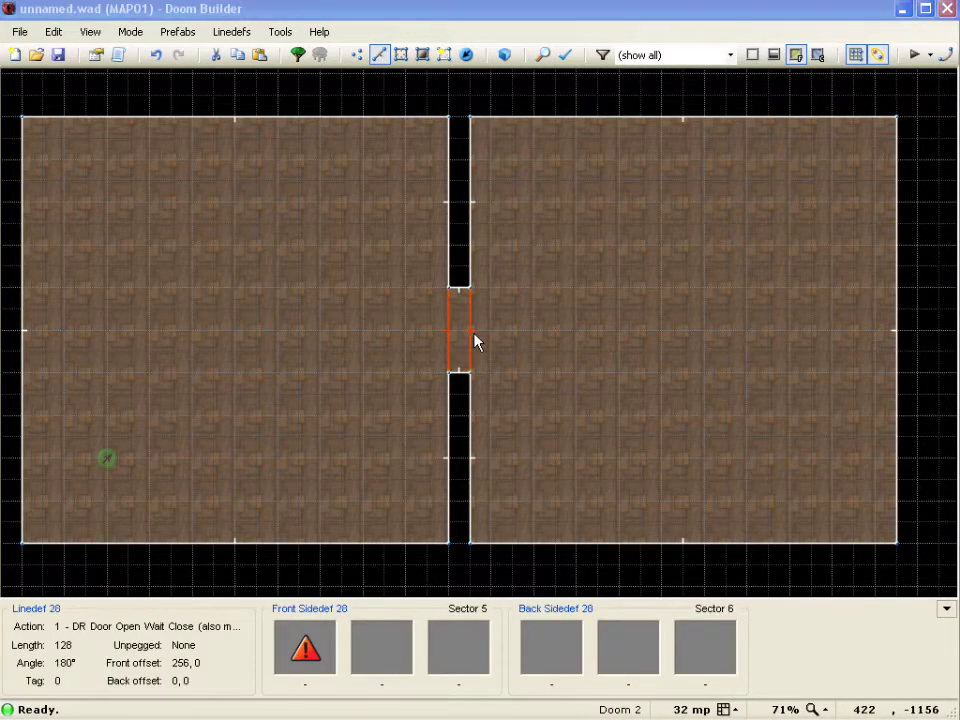
pyautogui.rightClick(476, 341)
pyautogui.click(386, 190)
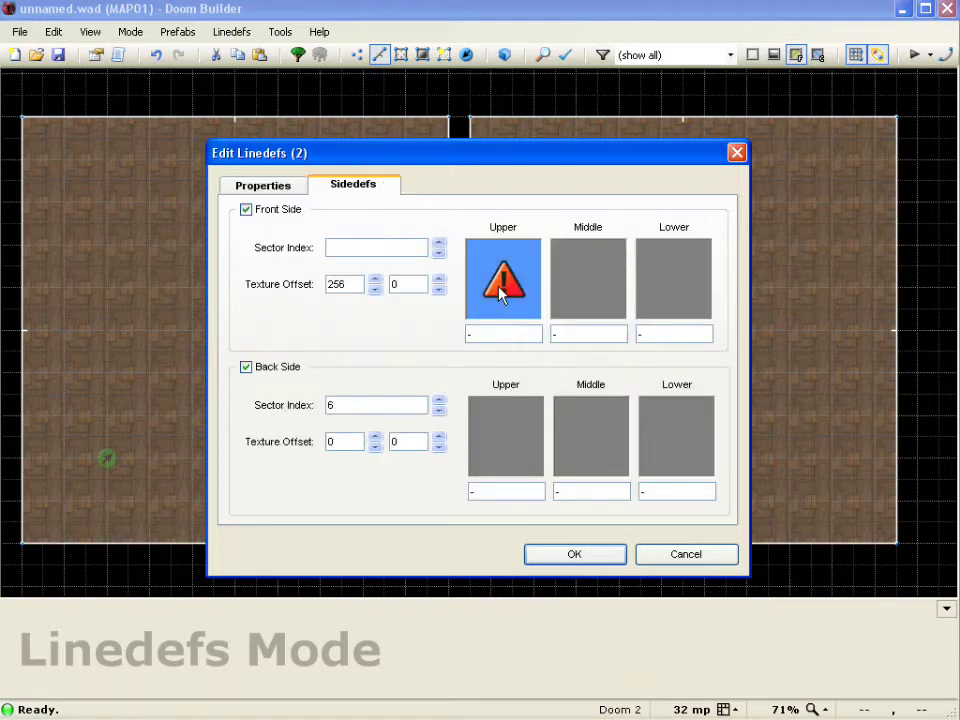
pyautogui.click(514, 261)
pyautogui.click(656, 278)
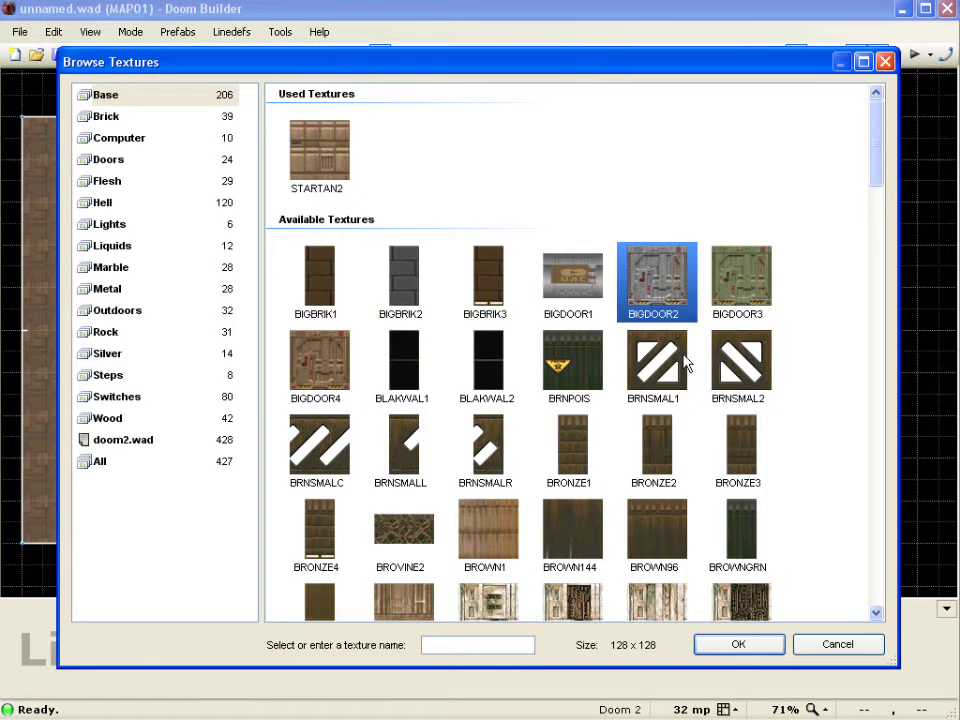
pyautogui.click(712, 643)
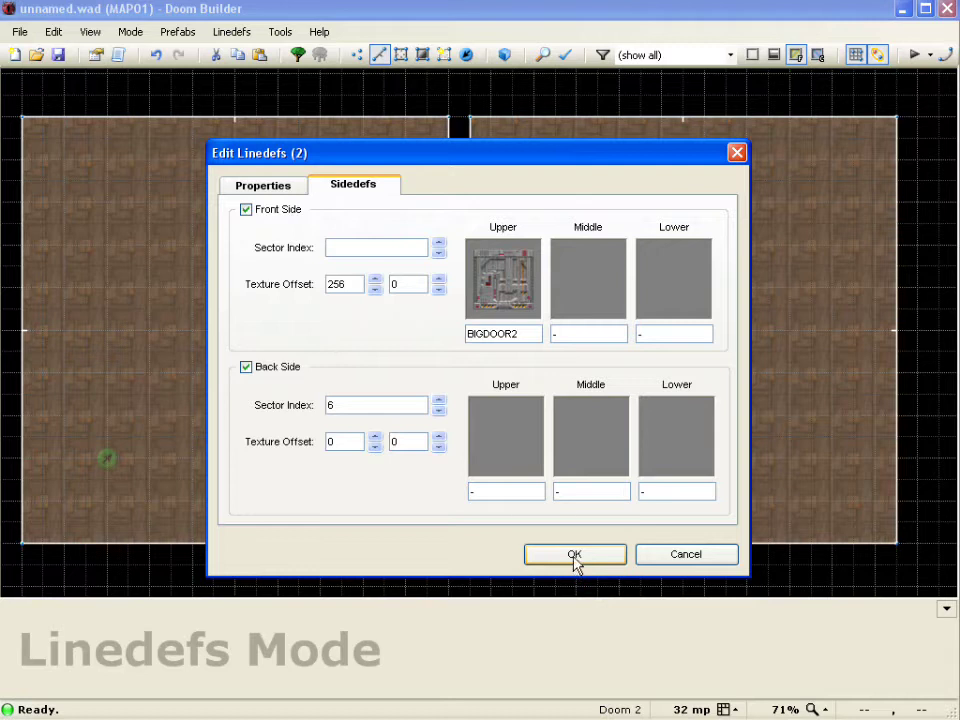
pyautogui.click(574, 555)
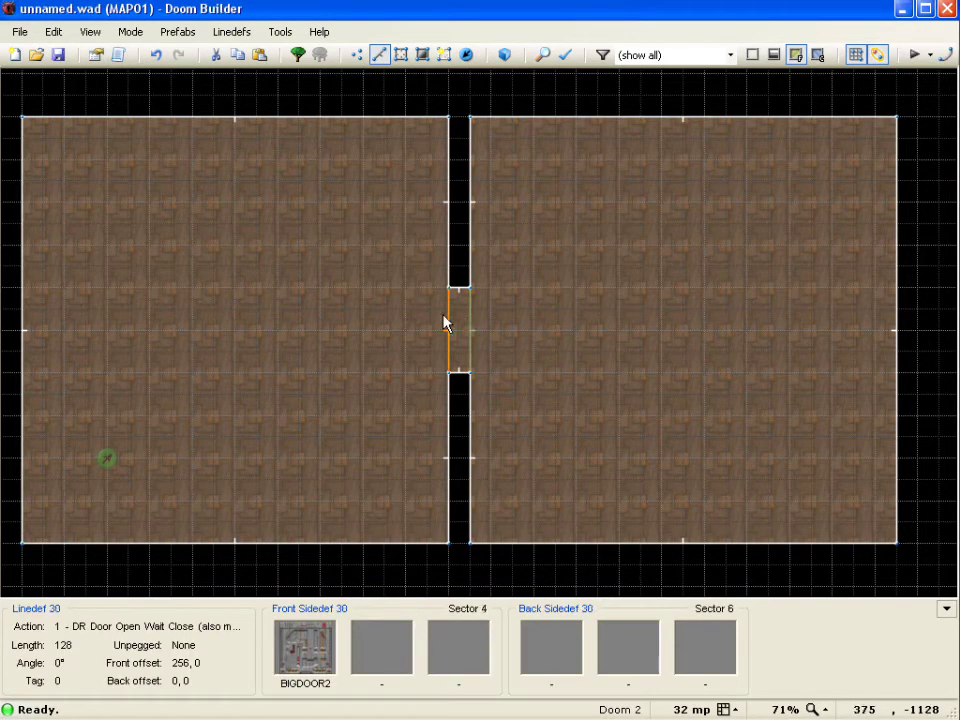
# Test the map in Doom, walk up to the BIGDOOR2 door, open it and go through.
pyautogui.click(914, 55)
pyautogui.press('Up')
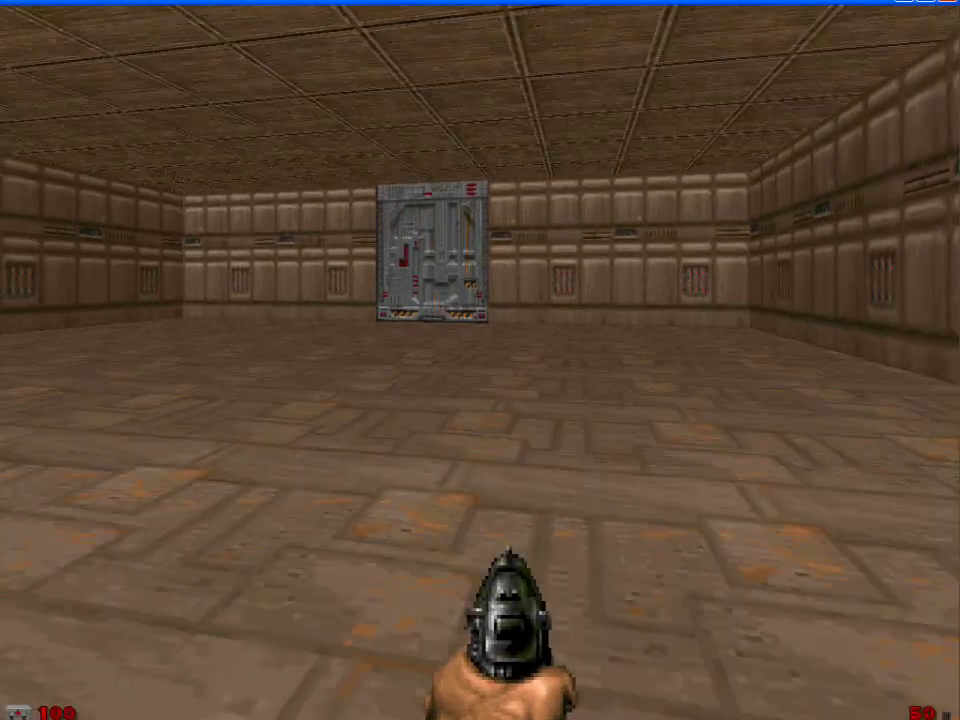
pyautogui.press('space')
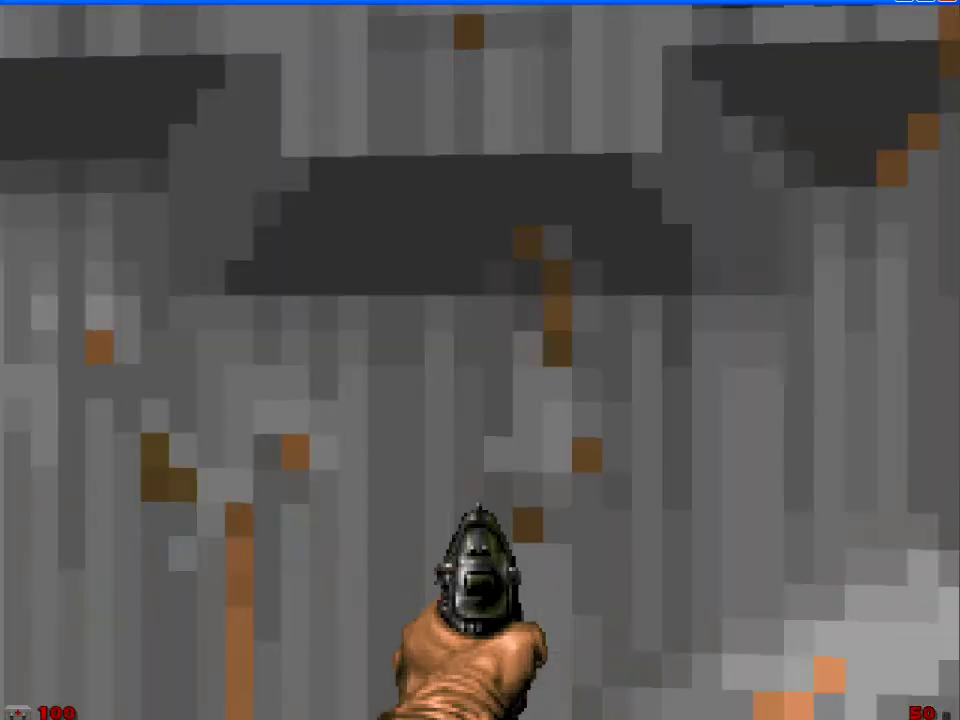
pyautogui.press('Up')
# Look around the room toward the doorway and far-wall panel, then return to the editor.
pyautogui.press('Right')
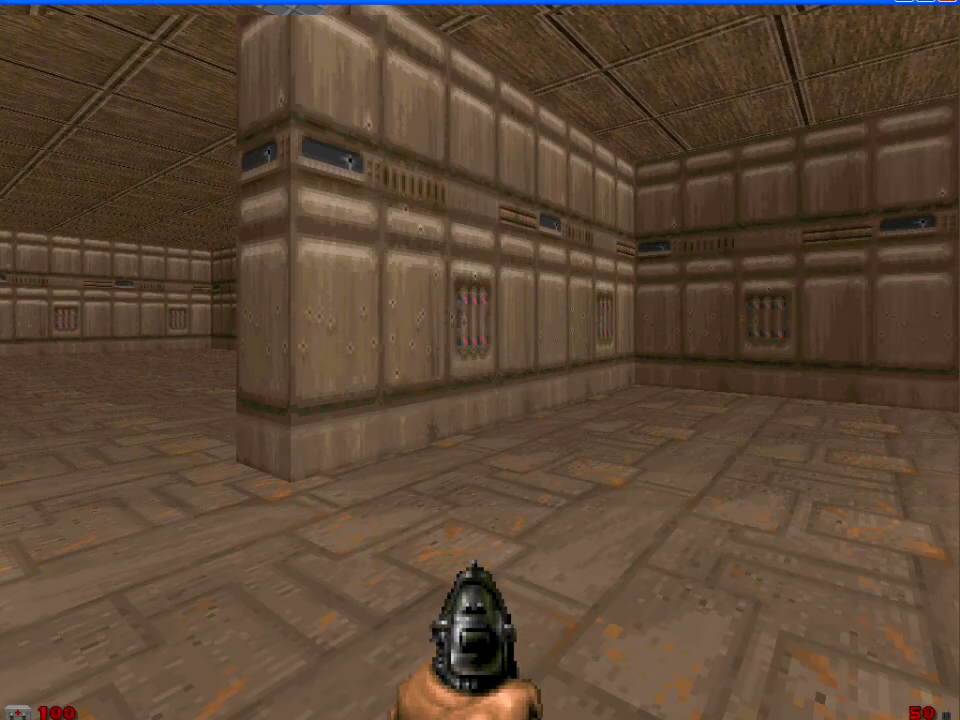
pyautogui.press('Up')
pyautogui.press('Right')
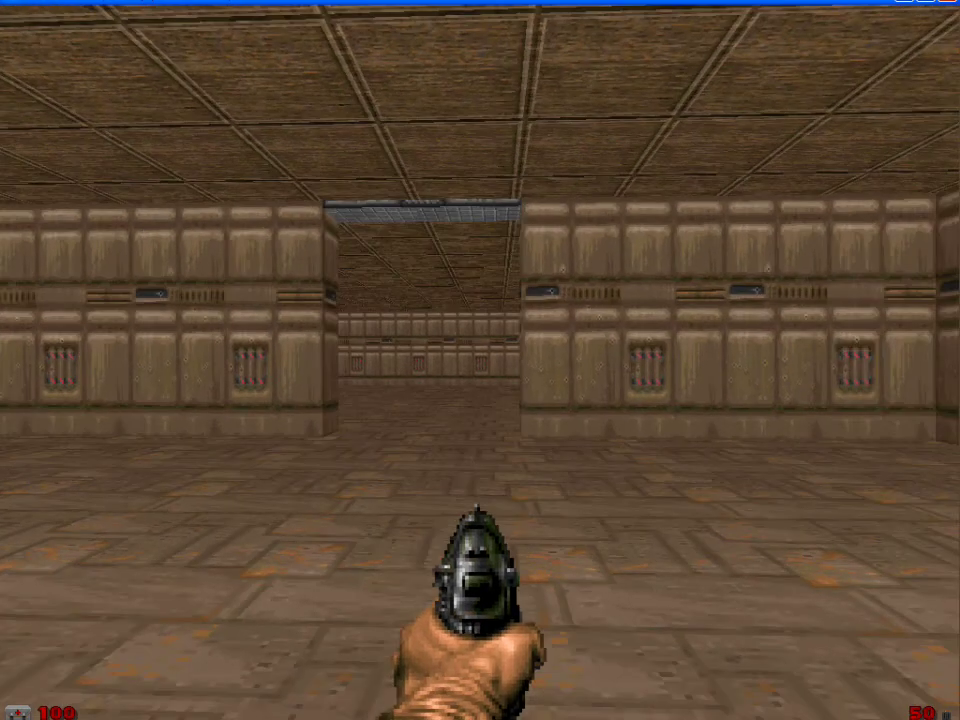
pyautogui.press('Left')
pyautogui.press('Up')
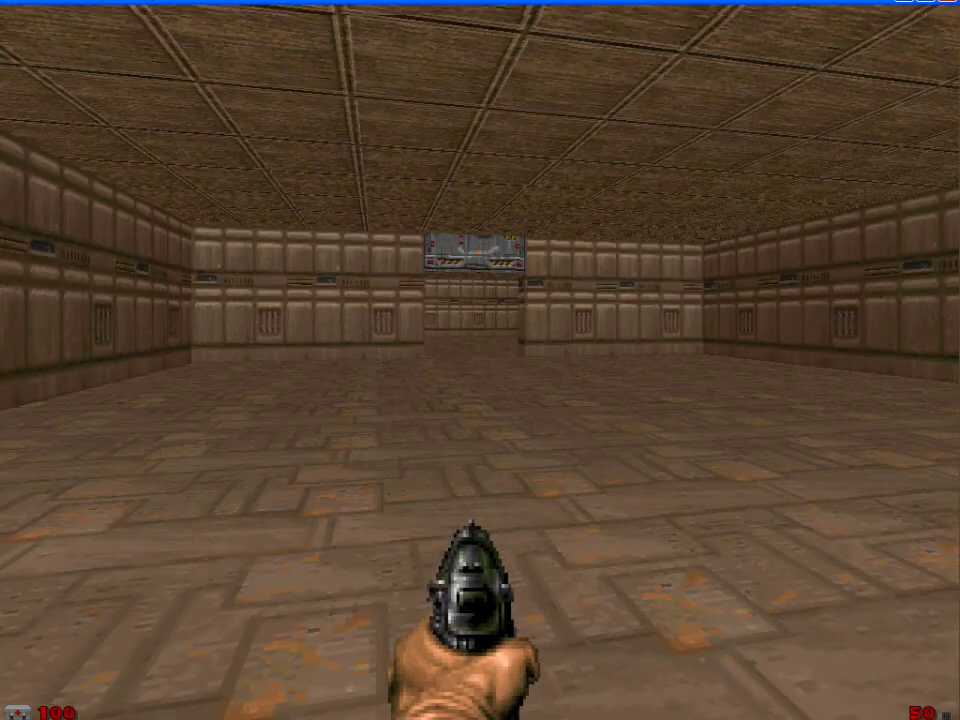
pyautogui.press('Down')
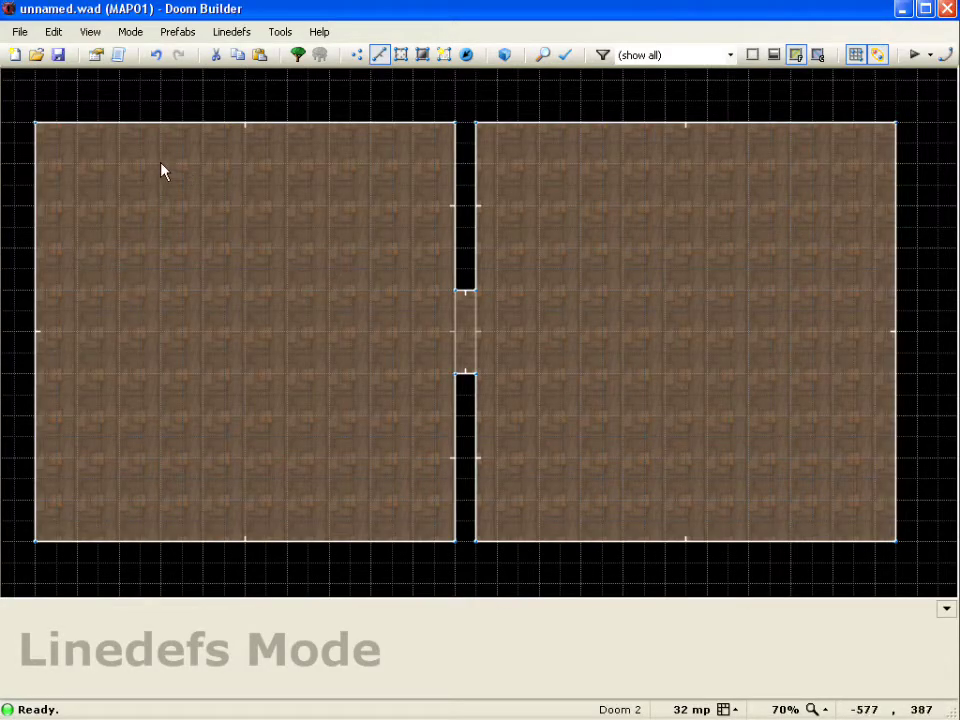
# Replace the door linedef's front upper texture with the invalid name 'TEXTURE'.
pyautogui.rightClick(443, 327)
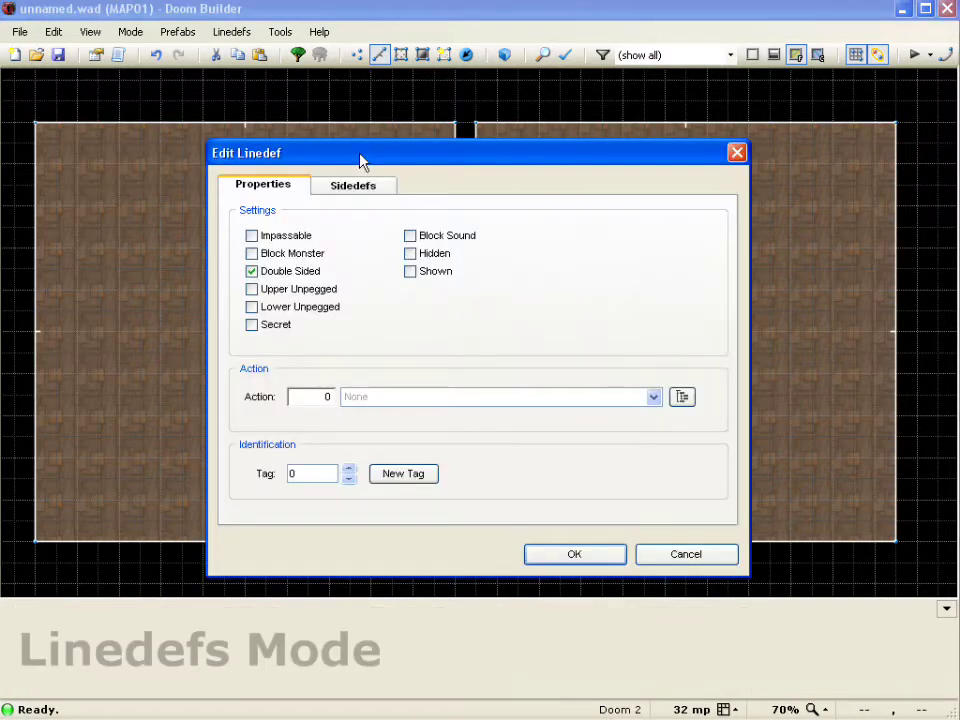
pyautogui.click(379, 197)
pyautogui.moveTo(467, 333); pyautogui.dragTo(549, 335)
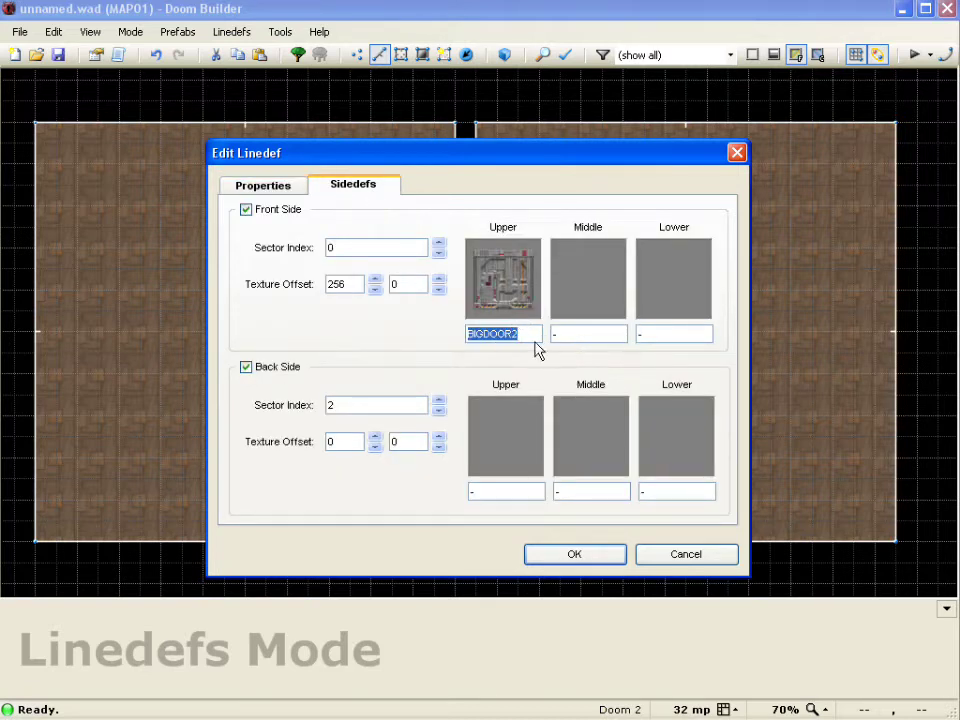
pyautogui.click(529, 335)
pyautogui.moveTo(529, 335); pyautogui.dragTo(460, 334)
pyautogui.write('T')
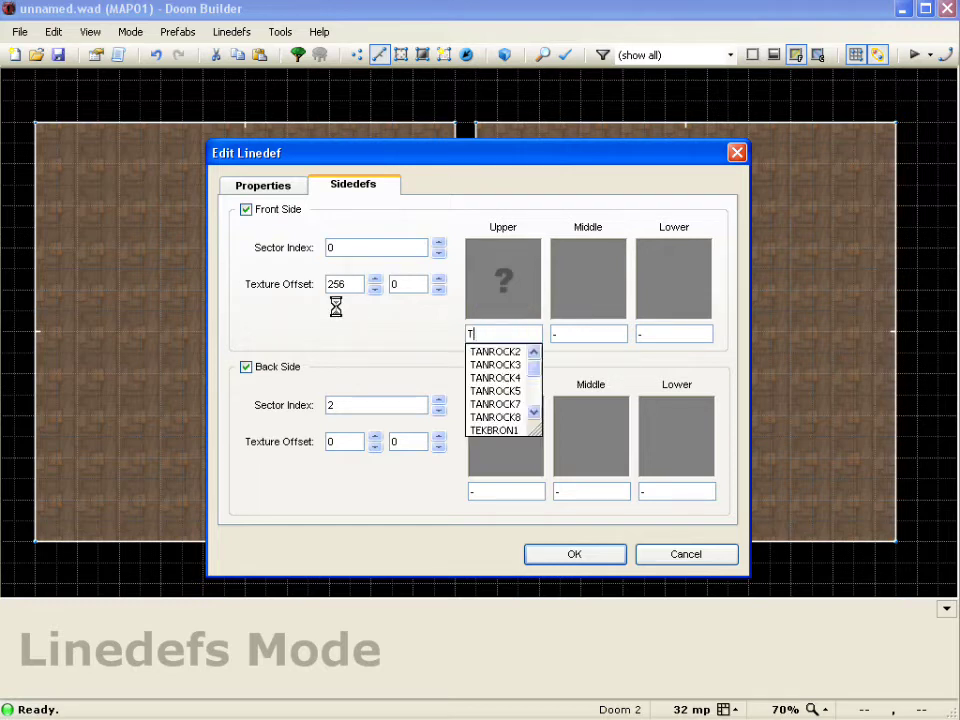
pyautogui.write('EXTURE')
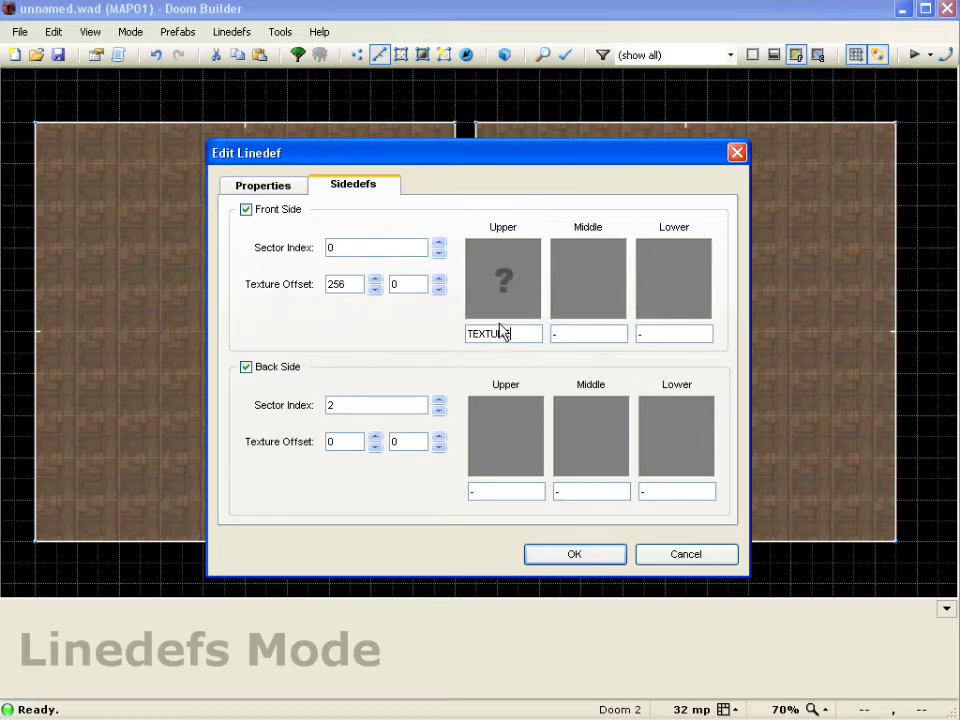
pyautogui.click(572, 556)
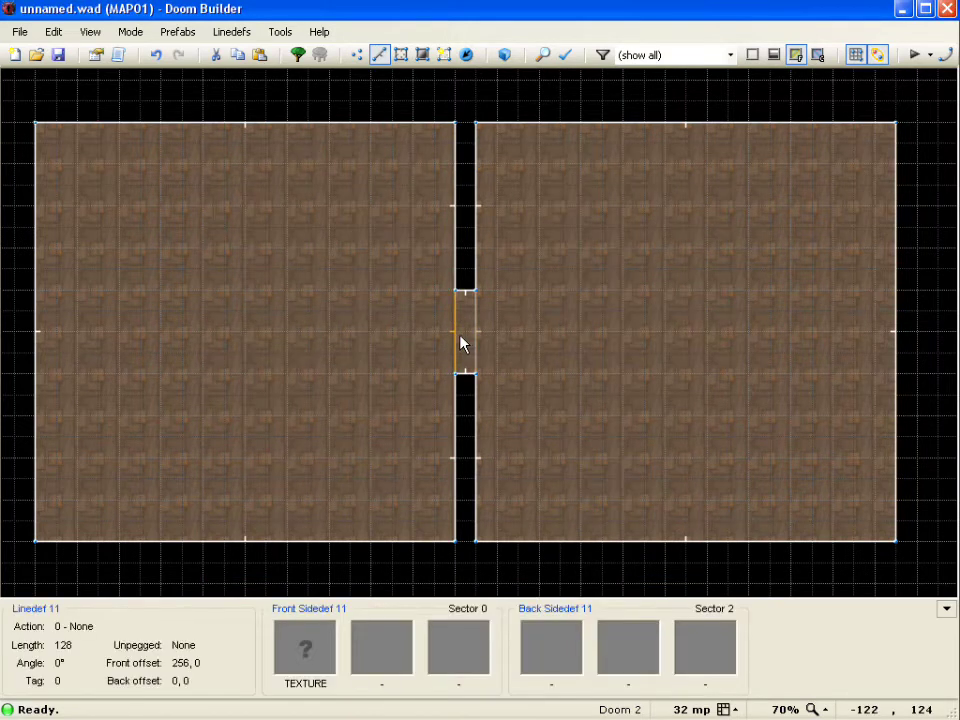
# Restore BIGDOOR2 as the door linedef's front upper texture via the texture browser.
pyautogui.rightClick(460, 340)
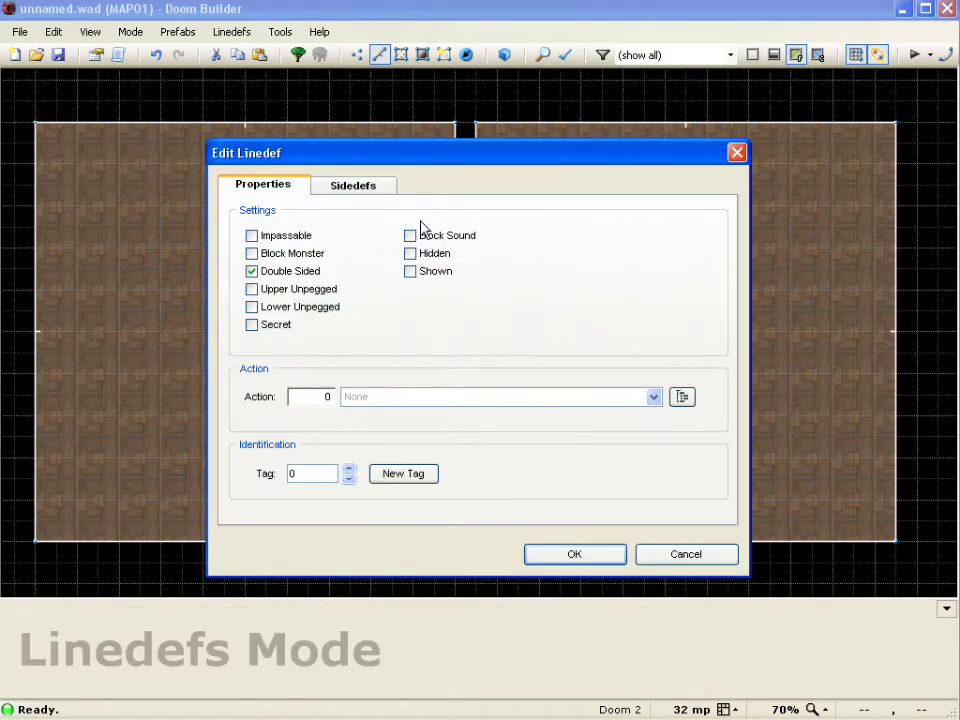
pyautogui.click(372, 190)
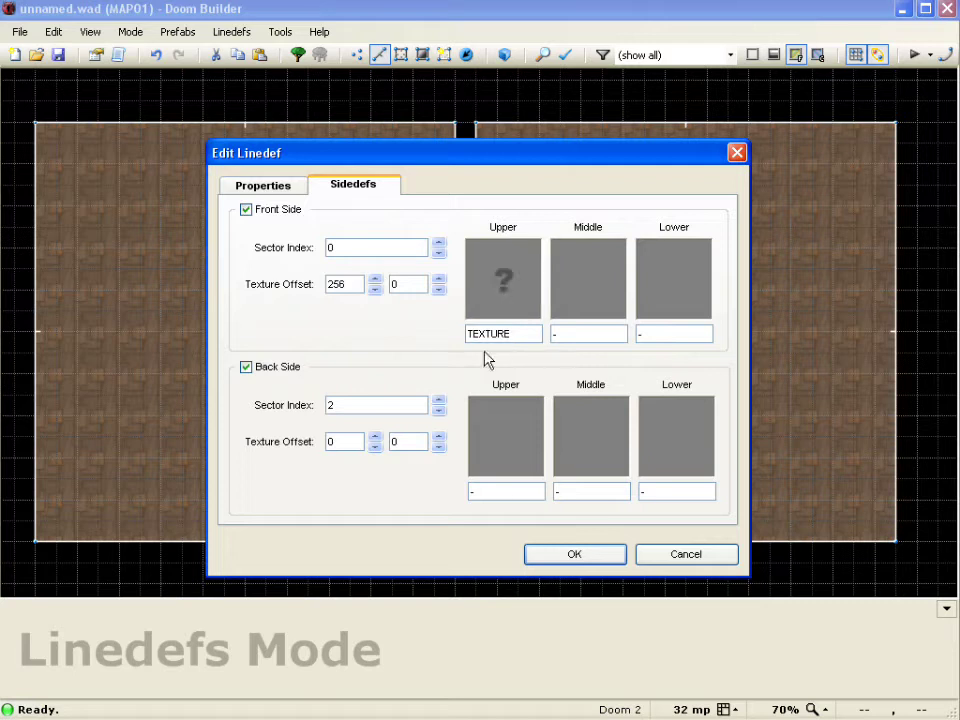
pyautogui.click(519, 307)
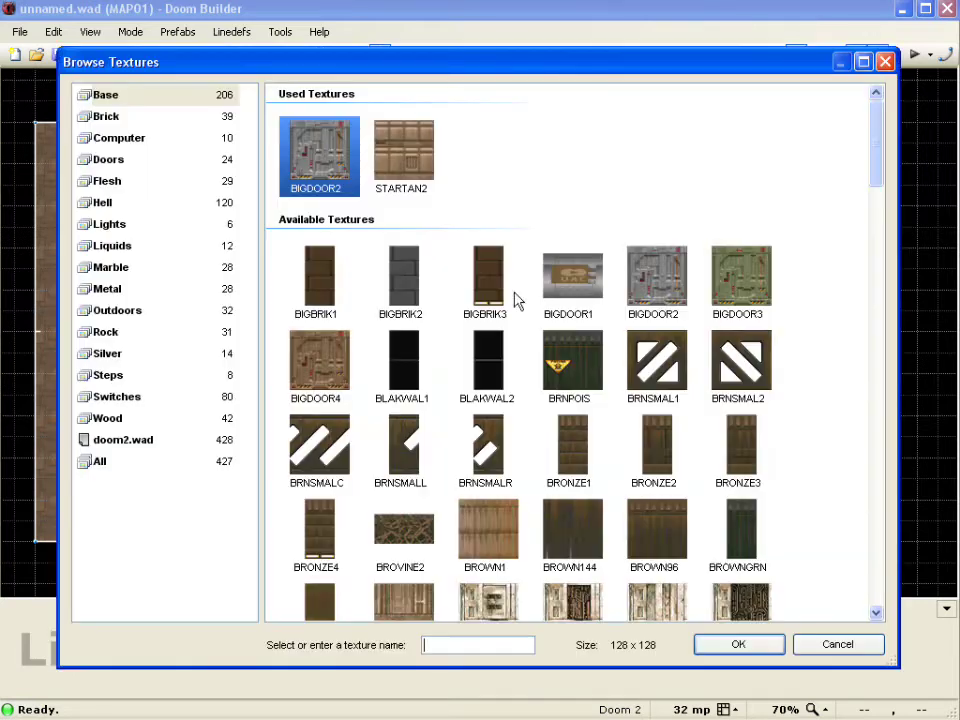
pyautogui.click(645, 298)
pyautogui.click(738, 645)
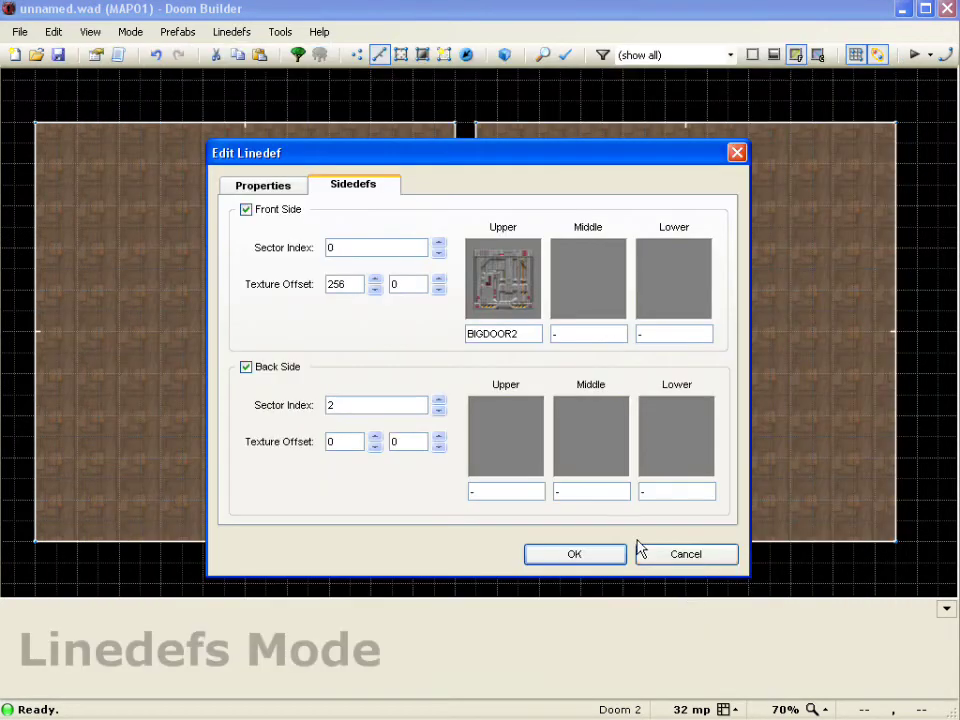
pyautogui.click(598, 562)
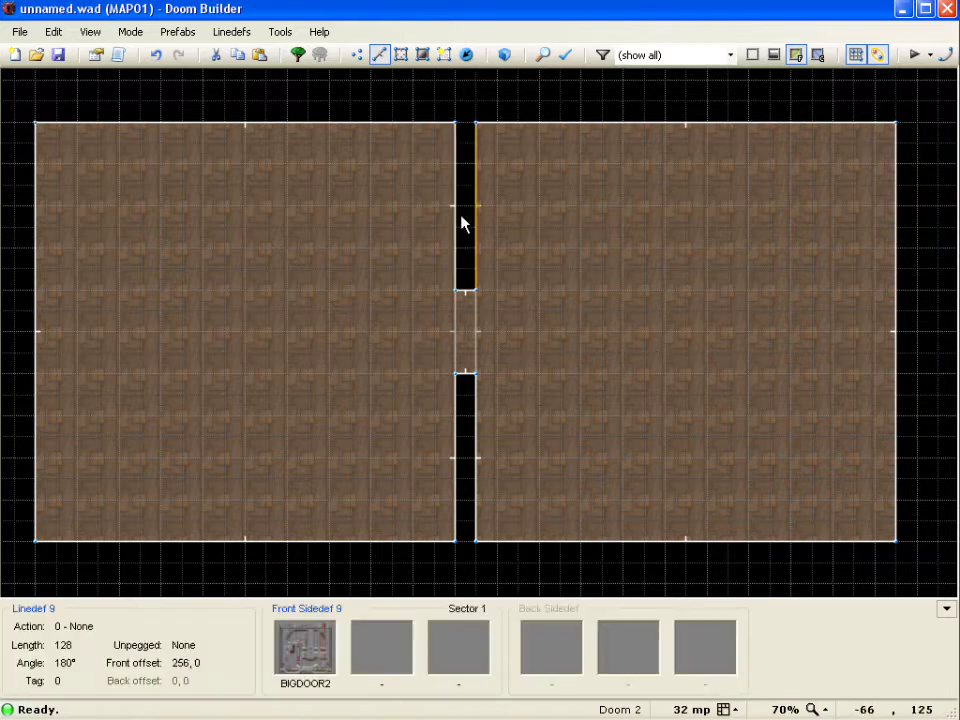
pyautogui.moveTo(453, 204); pyautogui.dragTo(586, 206)
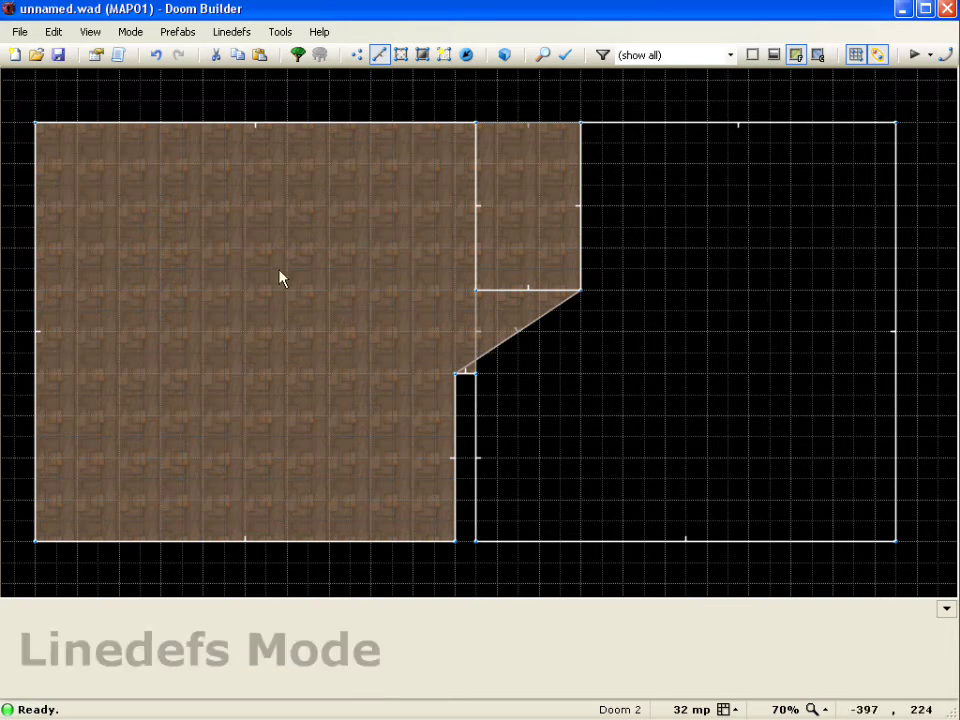
pyautogui.hotkey('ctrl', 'z')
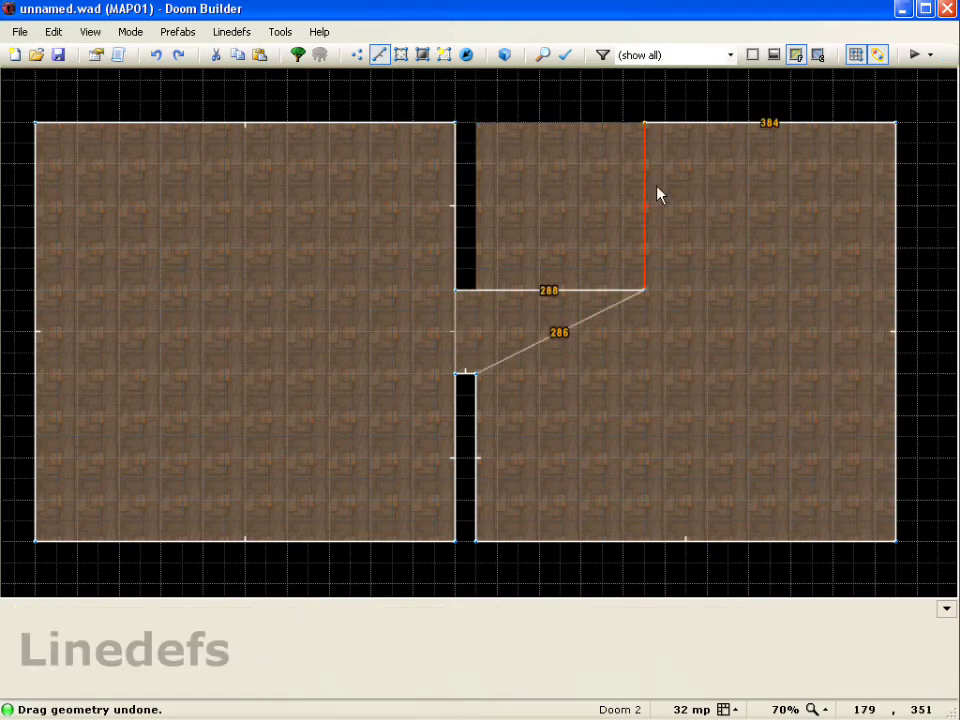
pyautogui.moveTo(657, 194); pyautogui.dragTo(486, 199)
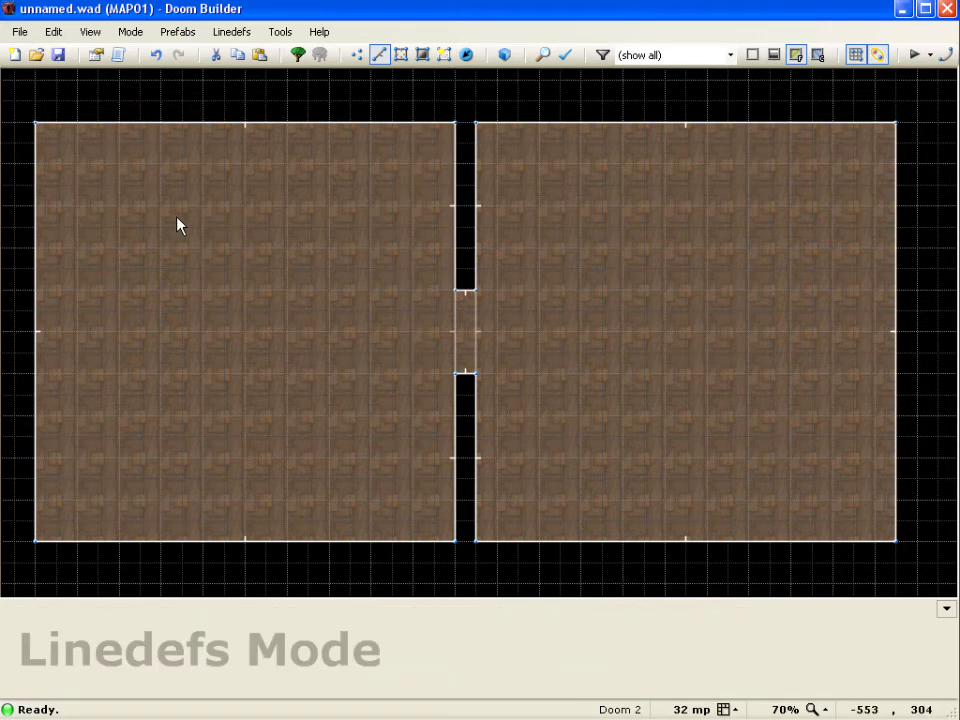
# Draw a closed 64×64 square in the upper-left of the left room.
pyautogui.press('d')
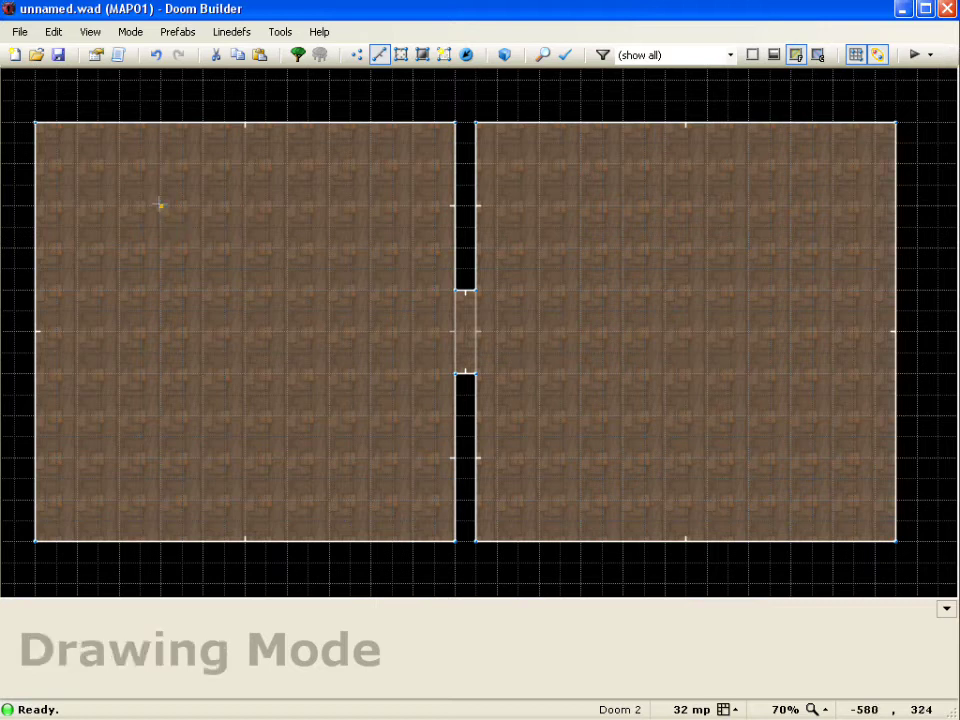
pyautogui.click(160, 205)
pyautogui.click(202, 205)
pyautogui.click(203, 250)
pyautogui.click(160, 248)
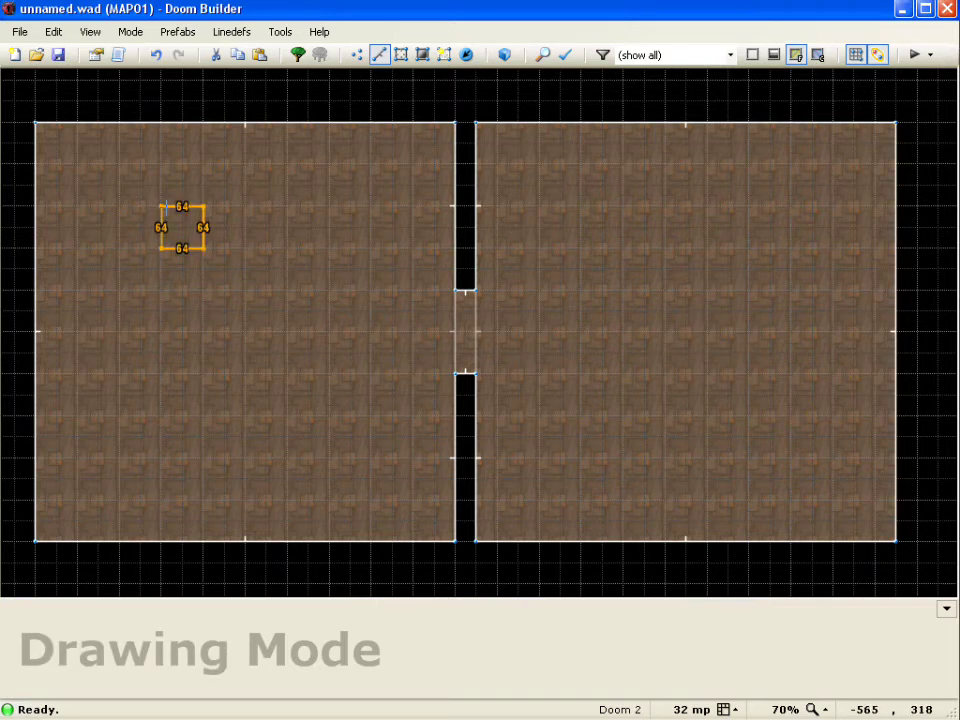
pyautogui.click(160, 205)
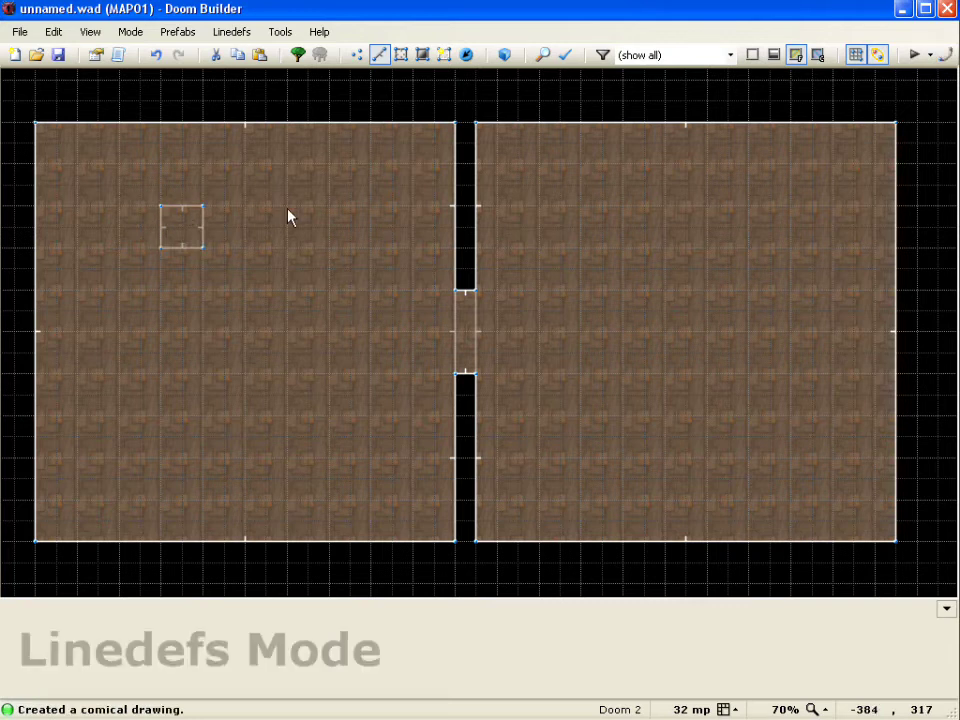
# In Sectors Mode, drag the square sector into the right room and back to the left room.
pyautogui.click(140, 43)
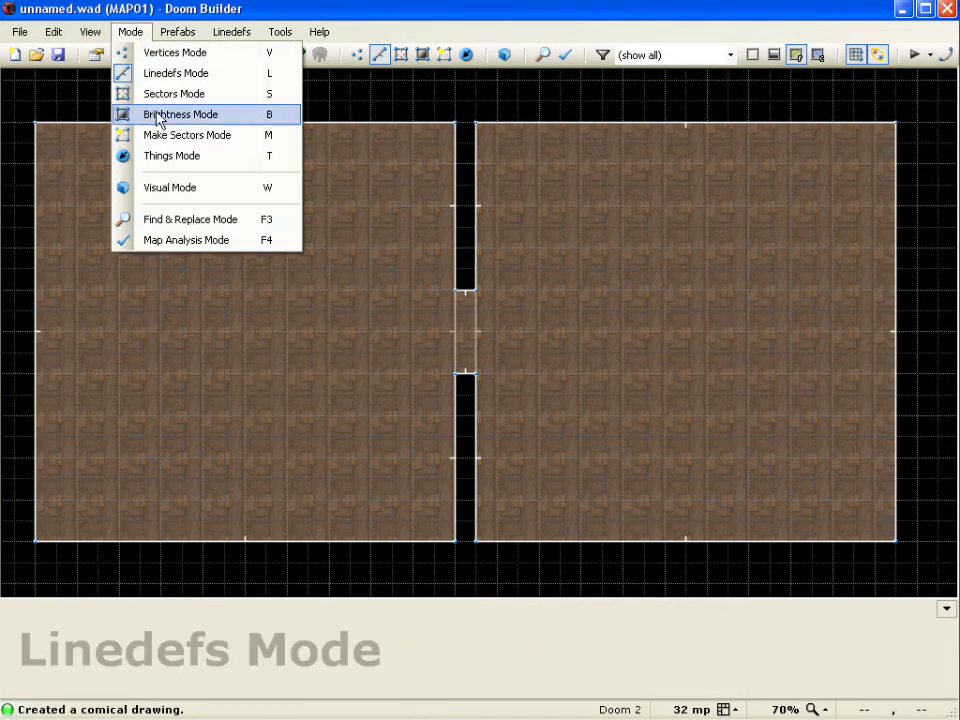
pyautogui.click(170, 93)
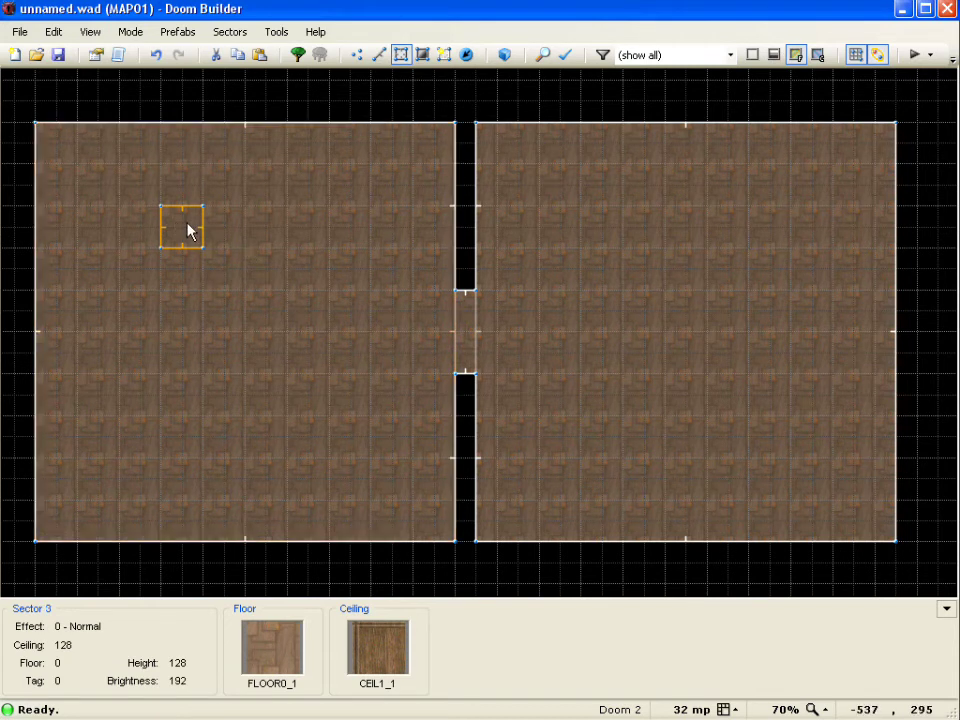
pyautogui.moveTo(183, 226); pyautogui.dragTo(664, 229)
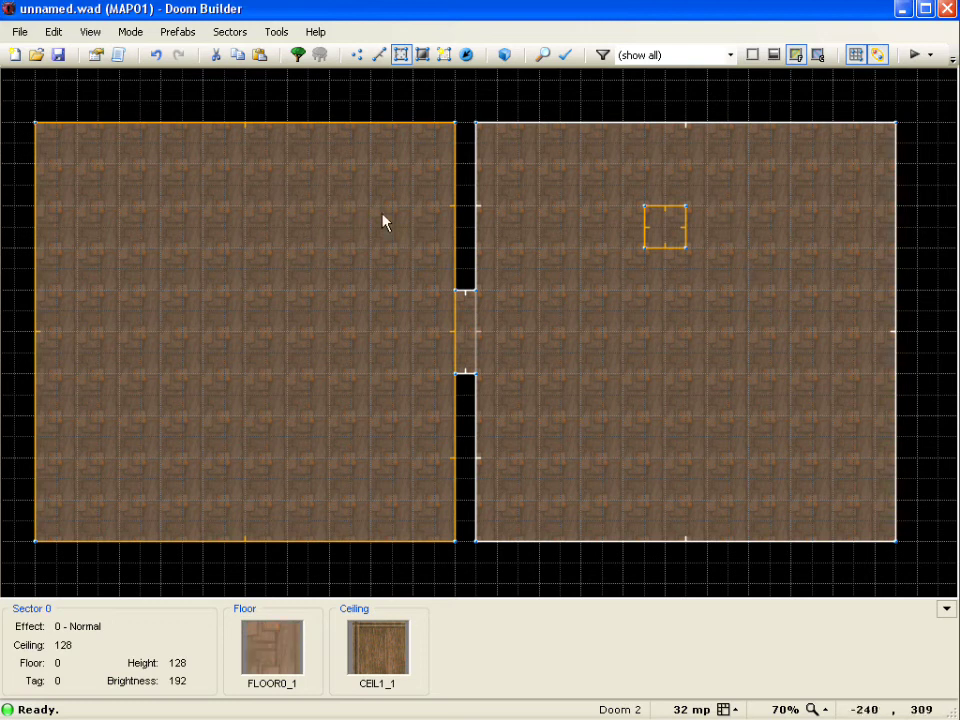
pyautogui.moveTo(671, 240); pyautogui.dragTo(223, 222)
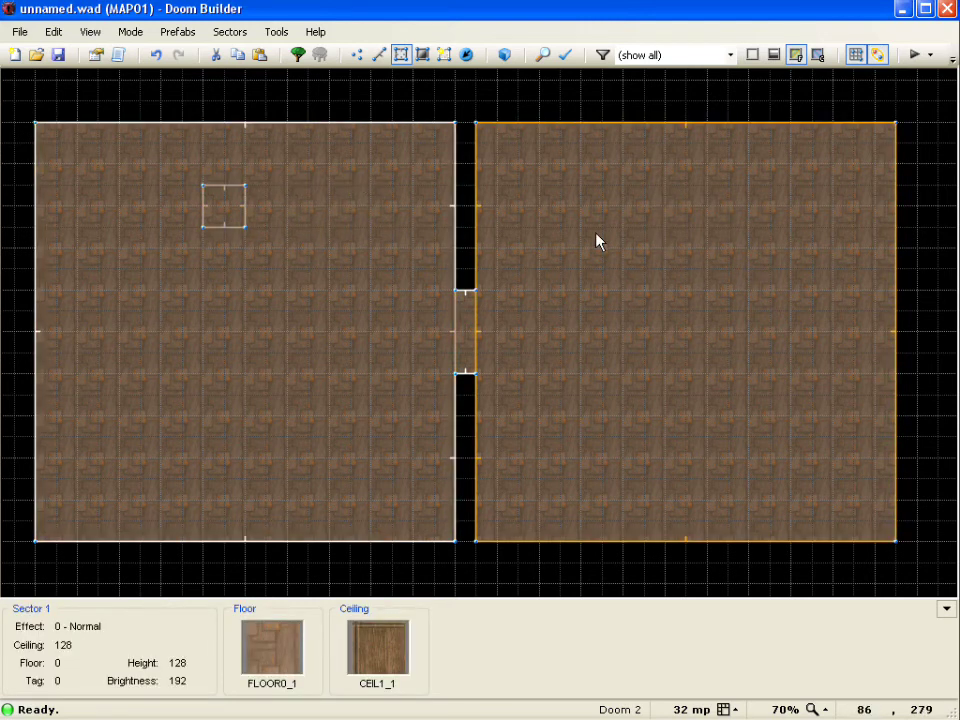